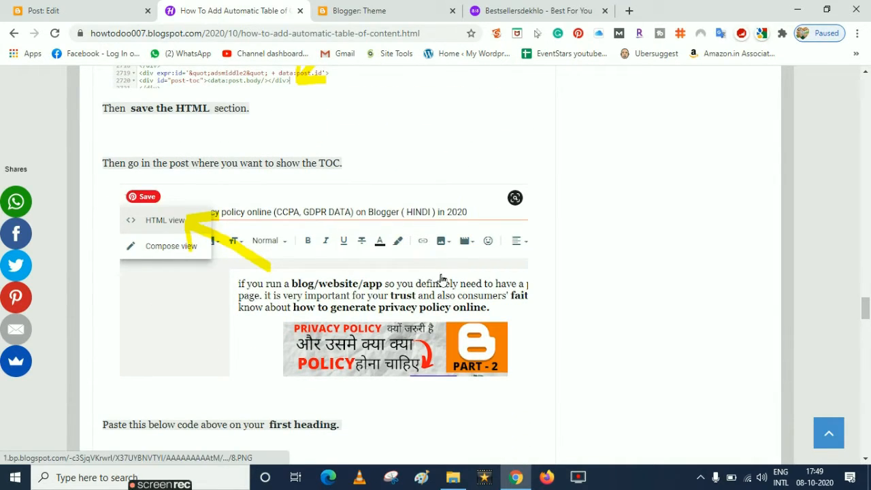
Select the mbtTOC code block in the tutorial article, and open the post "How To Choose a Bat from Top Ten Cricket Bats of 2020" for editing.
drag(866, 308, 865, 325)
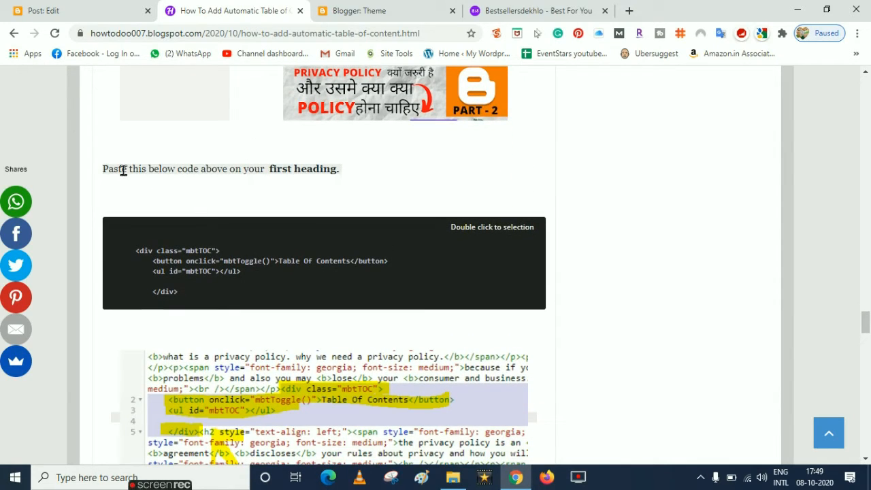
double_click(211, 271)
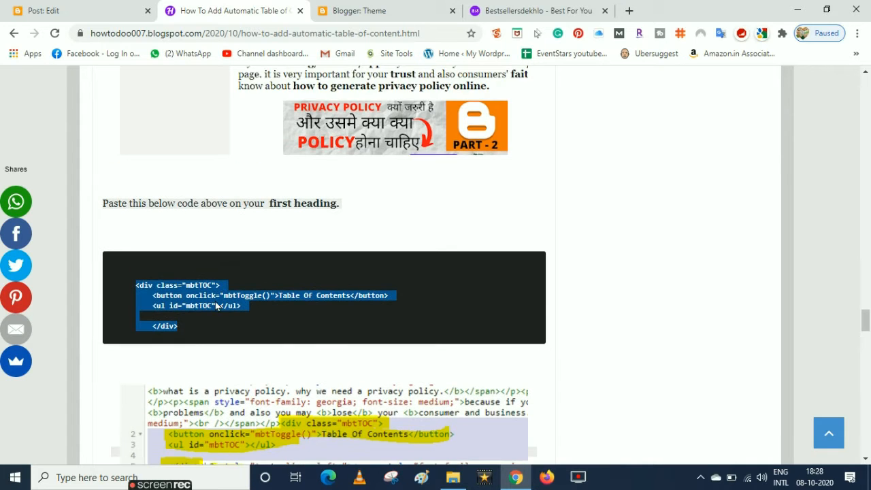
click(367, 7)
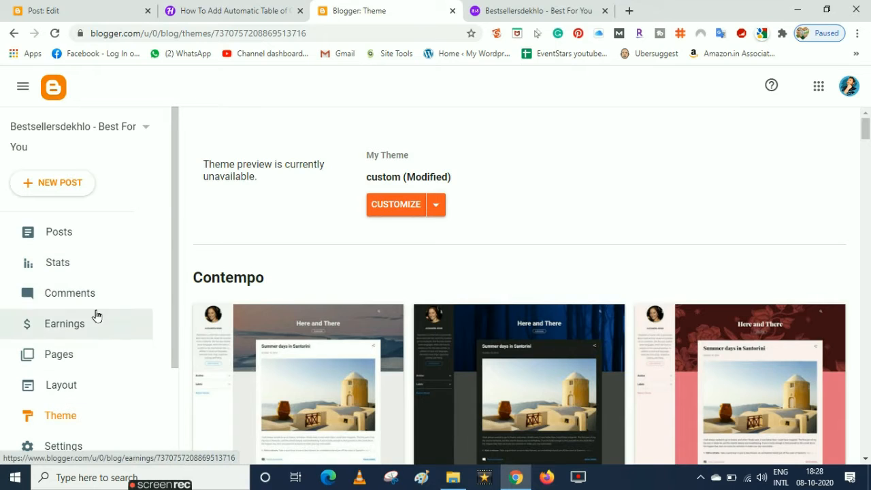
click(60, 235)
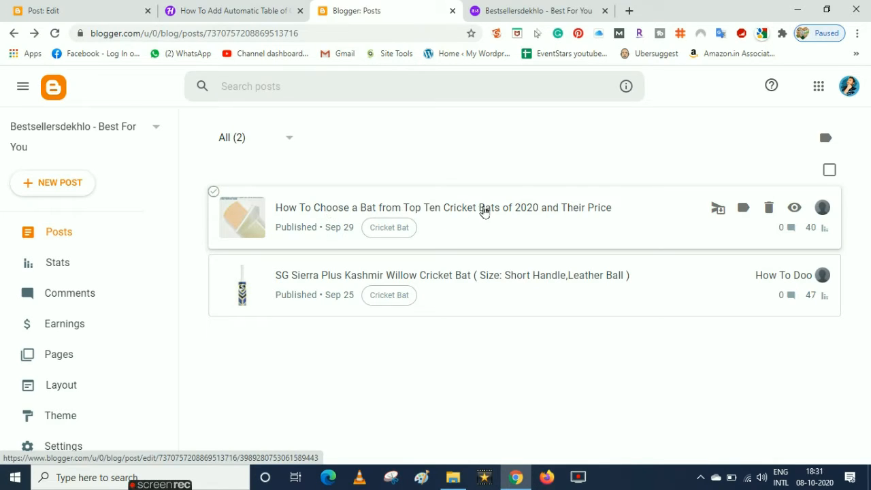
click(472, 216)
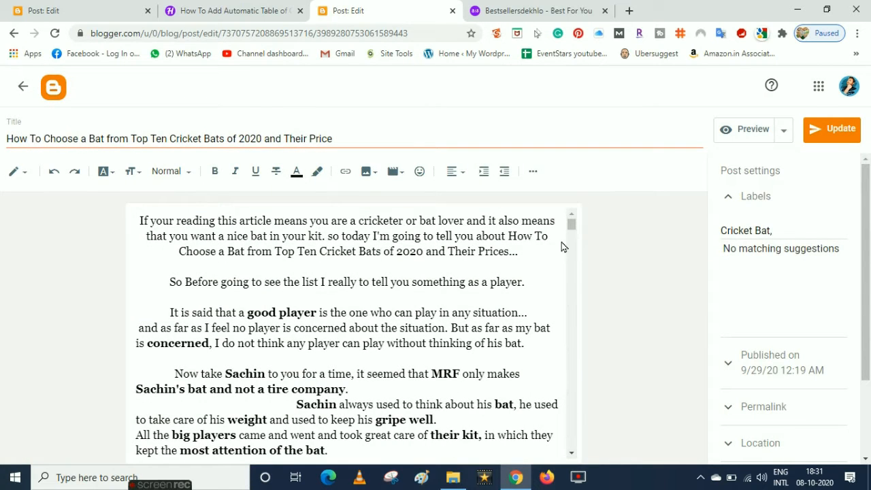
Review the section headings in the post and check the paragraph style of "How often should I oil my cricket bat?".
drag(571, 230, 571, 234)
click(571, 214)
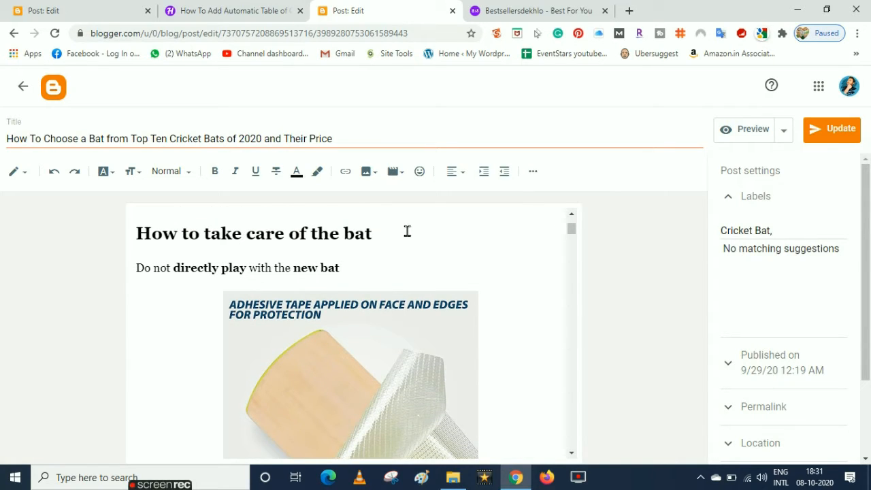
drag(574, 229, 575, 245)
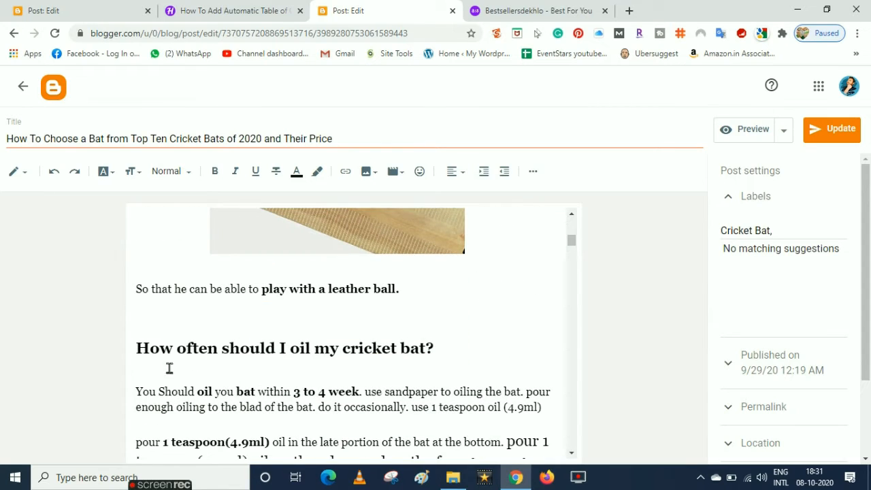
click(192, 349)
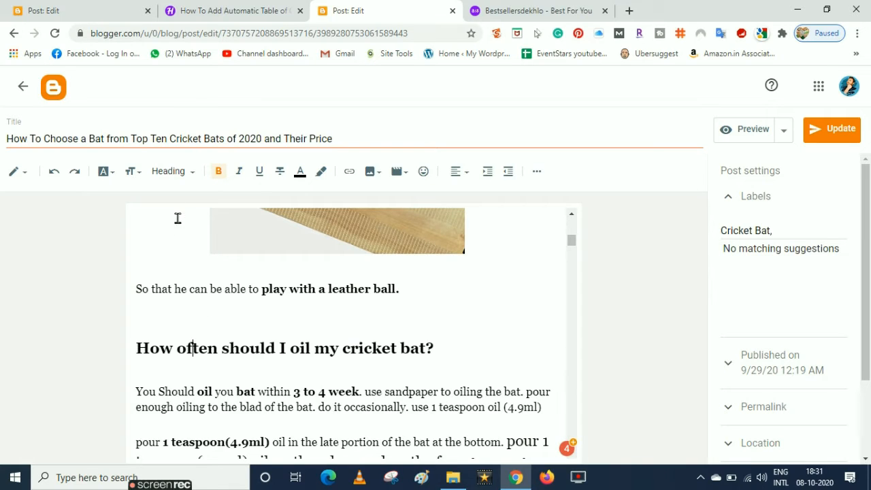
click(163, 173)
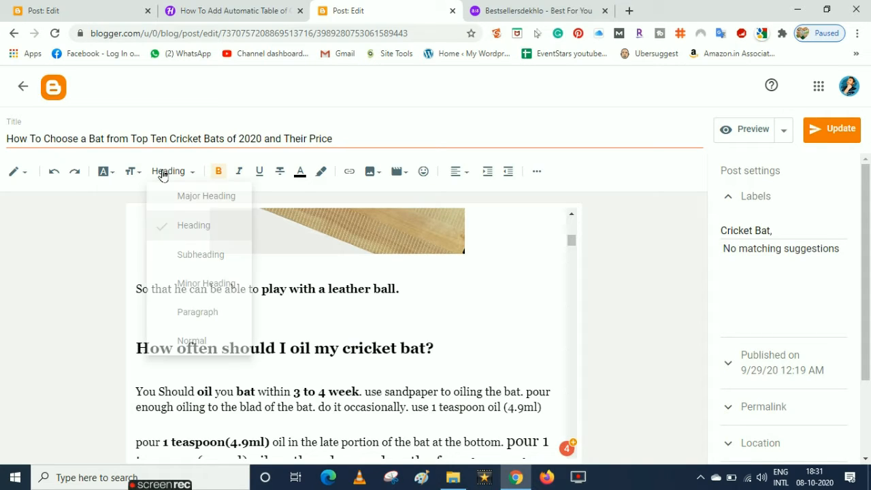
click(353, 351)
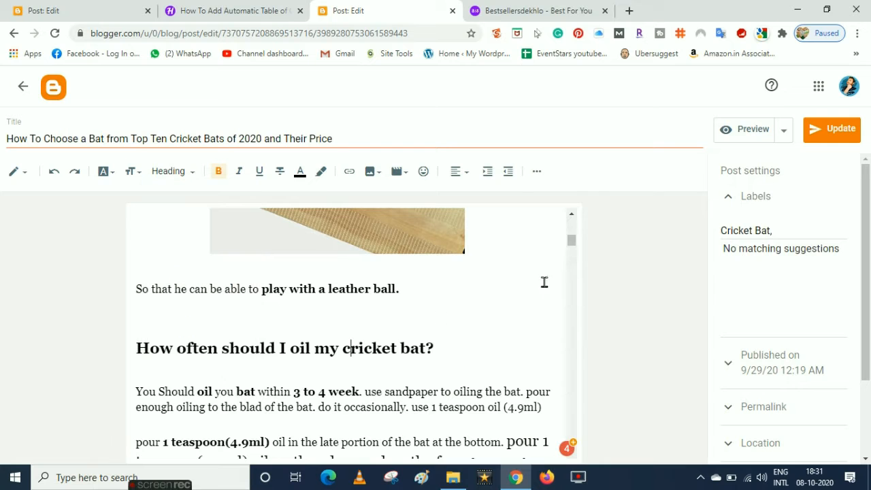
click(572, 214)
scroll(571, 215, up, 5)
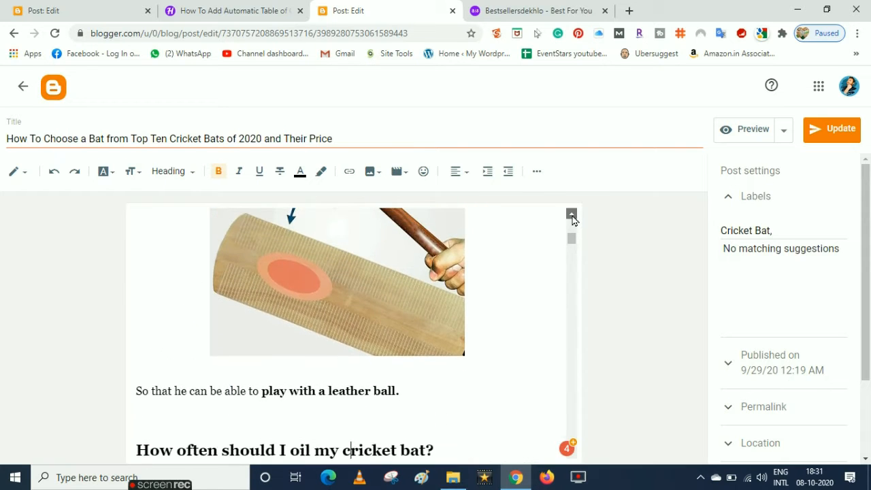
scroll(572, 215, up, 7)
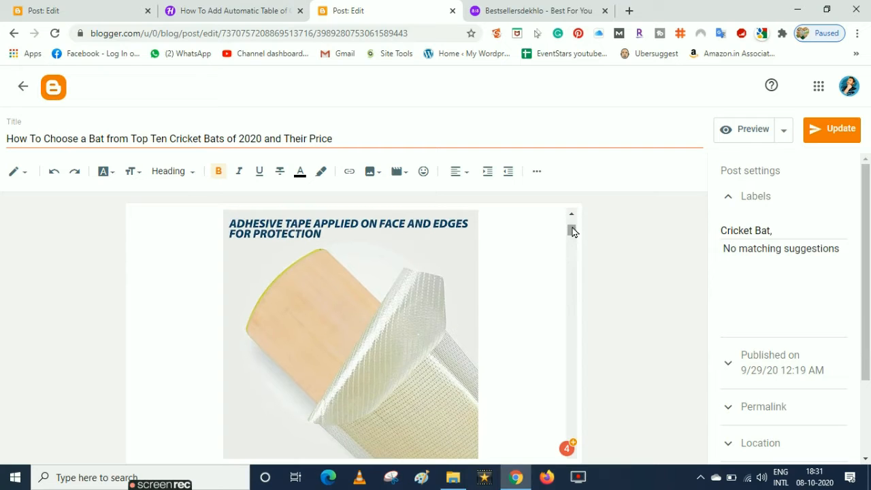
scroll(571, 218, up, 5)
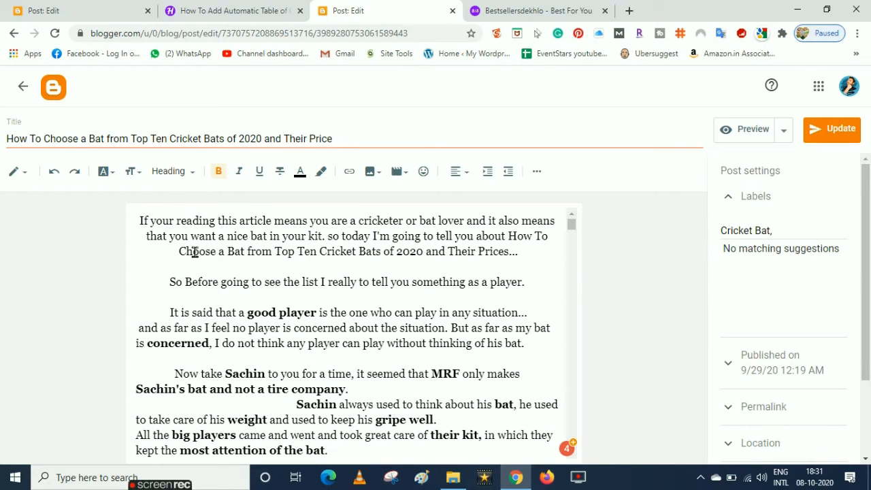
click(23, 179)
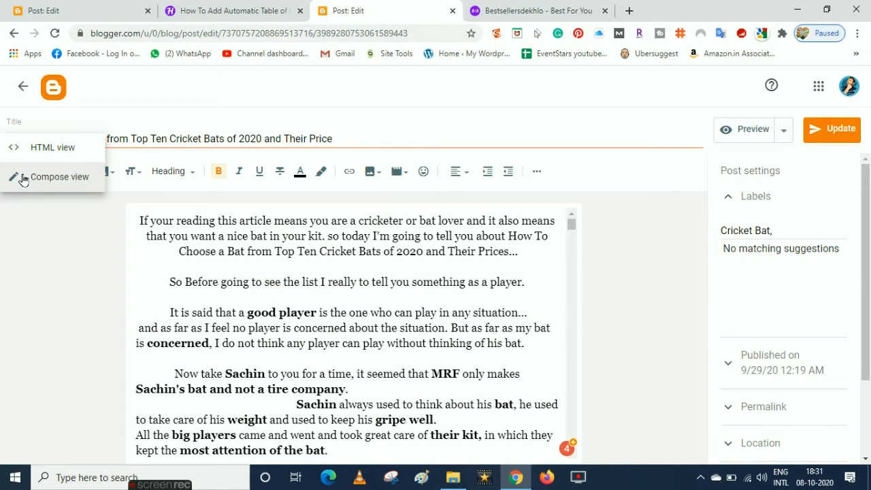
click(46, 151)
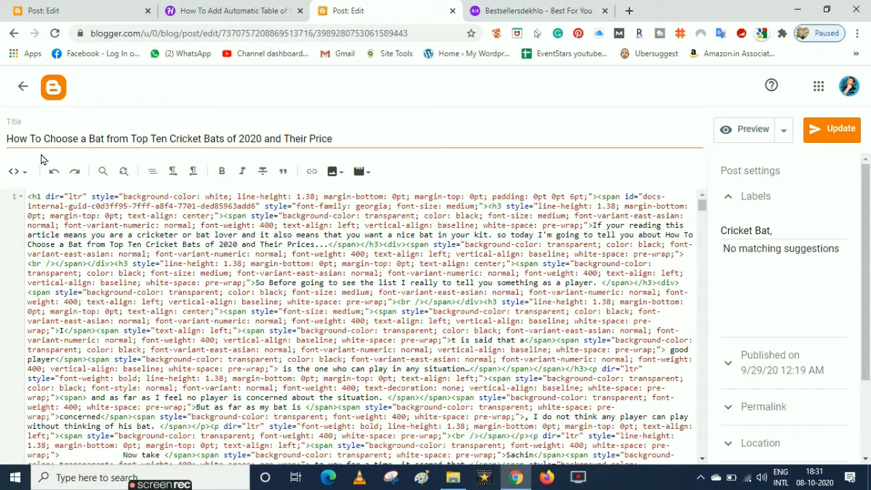
click(17, 171)
click(45, 209)
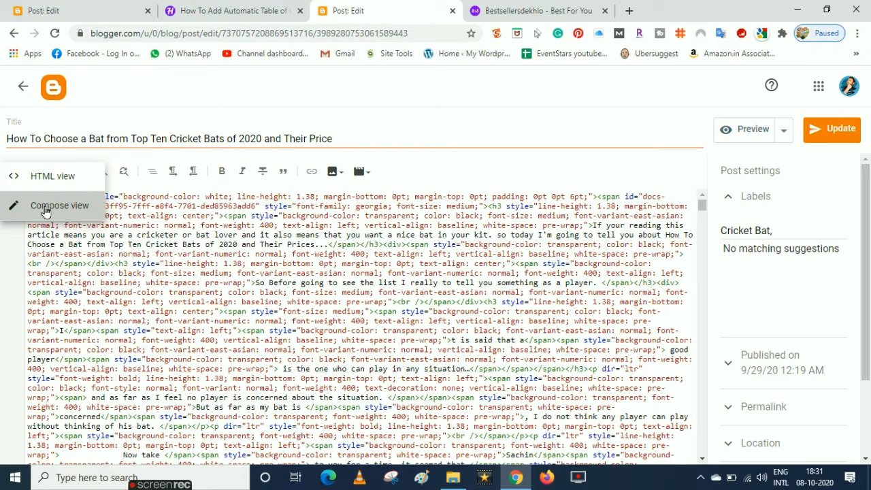
click(45, 209)
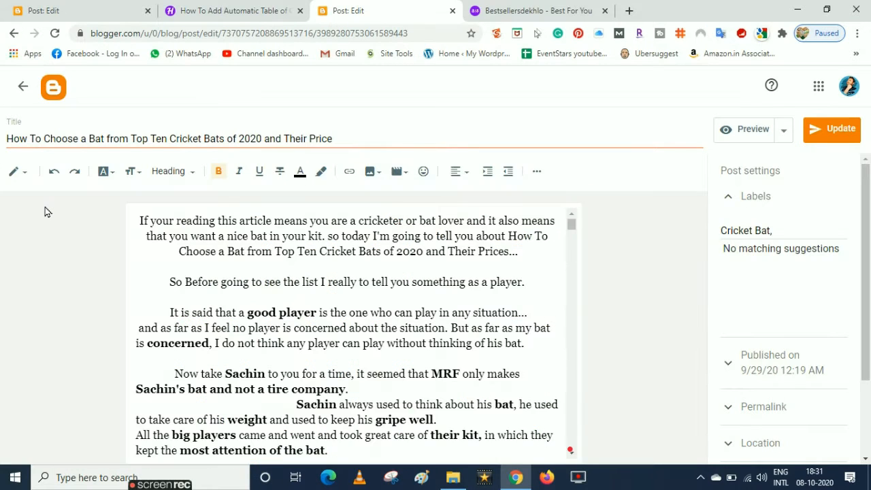
Switch the post to HTML view and place the insertion point directly before the h2 tag of the first heading, "How to take care of the bat".
drag(571, 226, 571, 227)
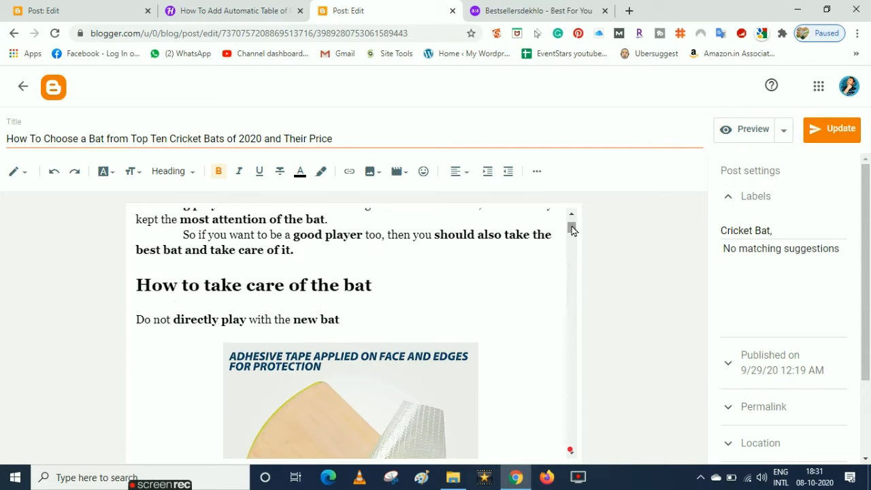
click(20, 173)
click(41, 152)
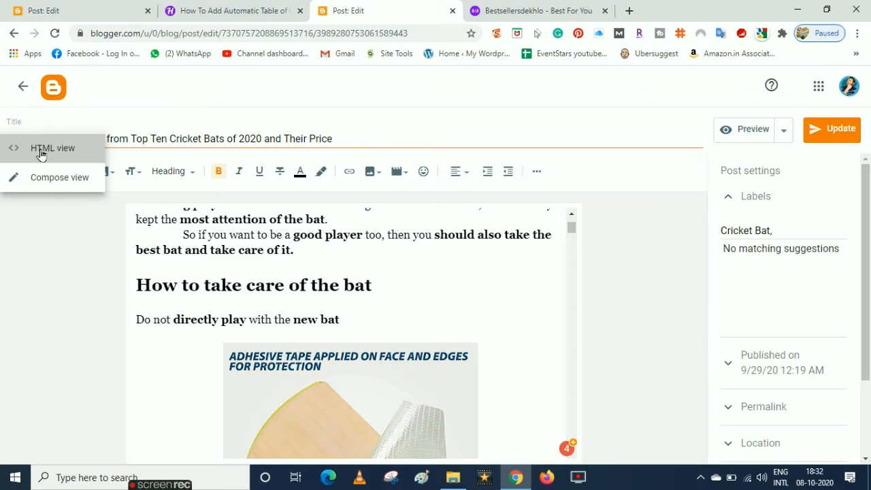
click(702, 462)
click(702, 461)
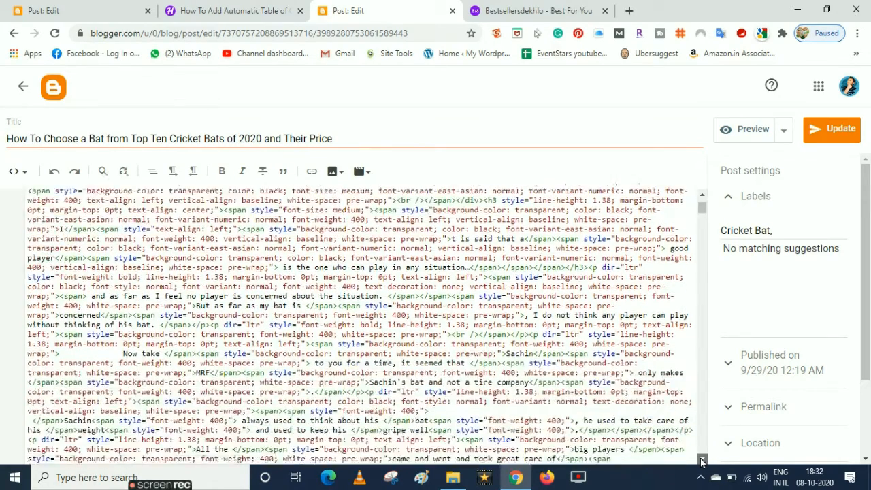
click(702, 461)
click(703, 461)
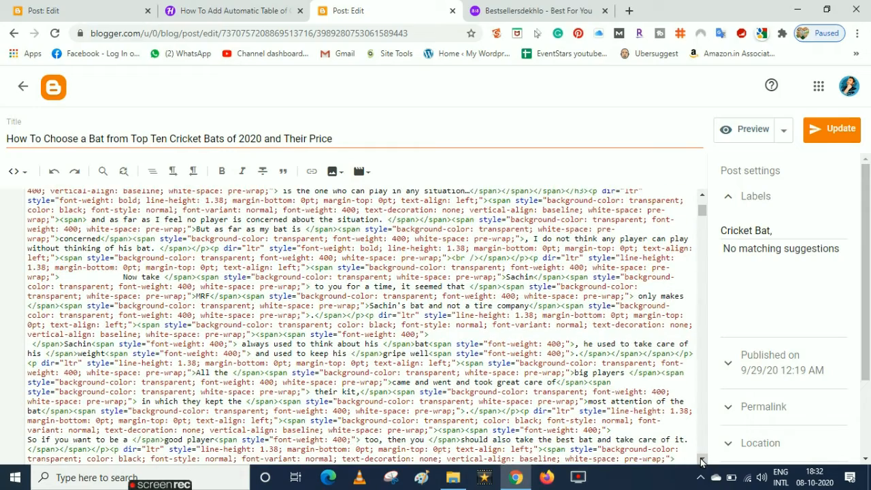
click(703, 461)
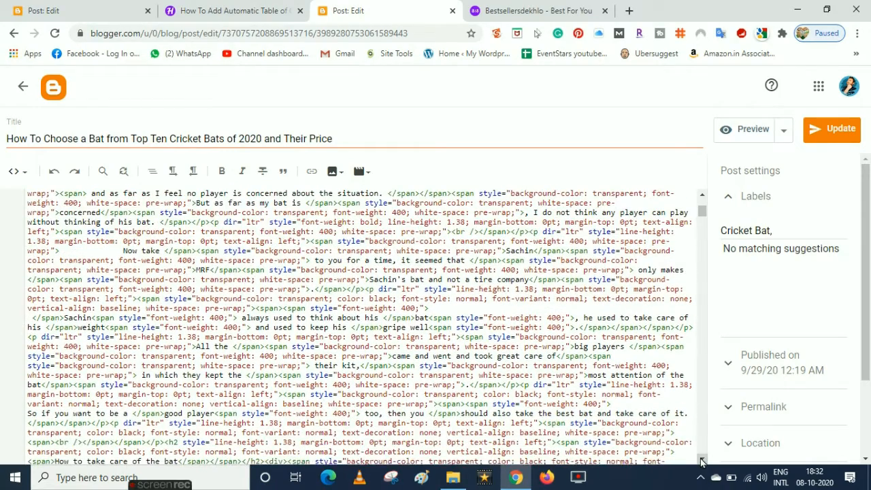
scroll(703, 461, down, 5)
scroll(424, 225, up, 1)
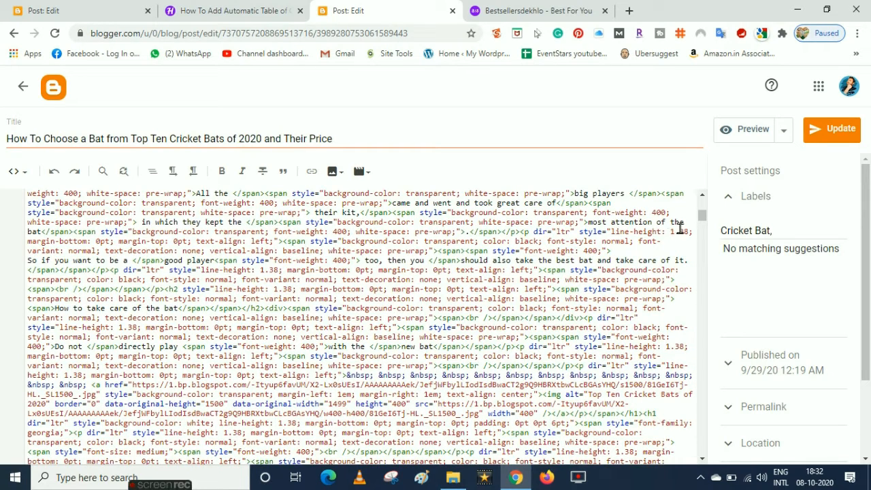
click(702, 193)
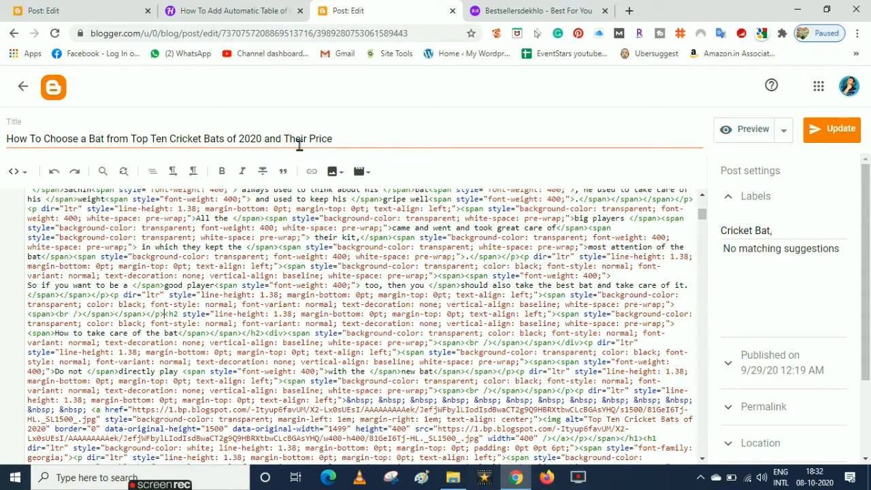
Copy the mbtTOC div code with the Table Of Contents button from the tutorial and paste it directly before the post's first h2 heading.
click(245, 6)
click(226, 306)
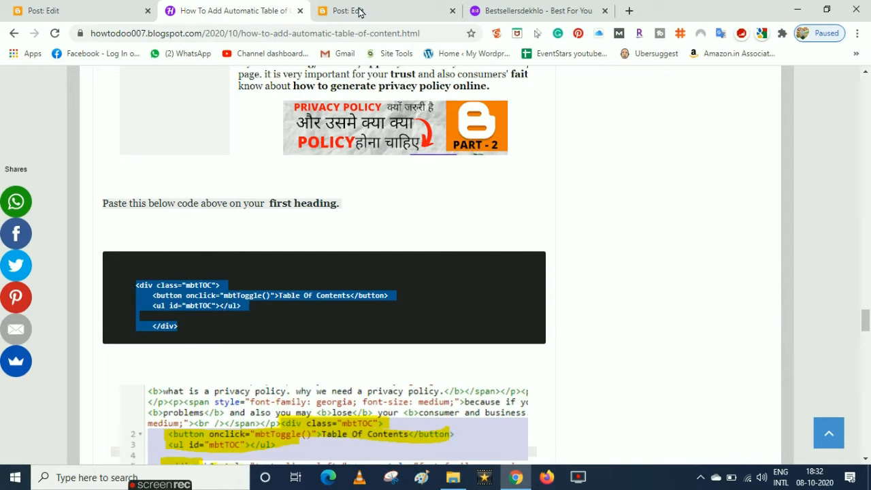
click(359, 11)
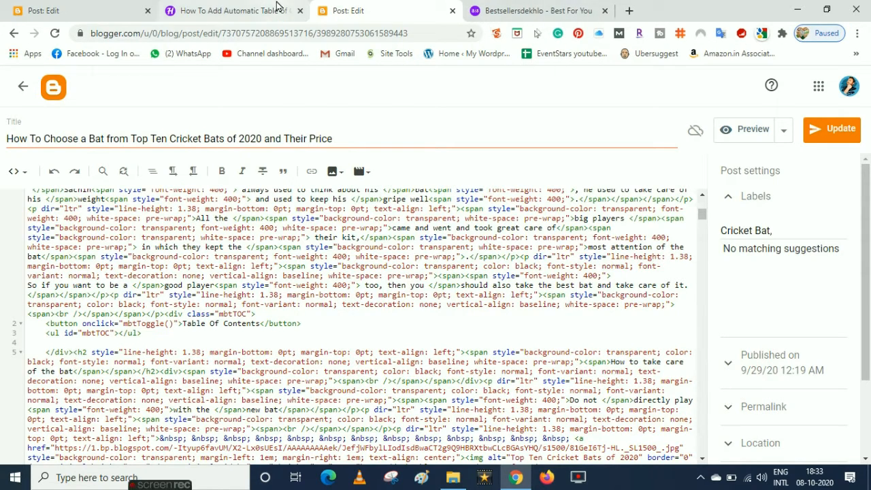
Copy the <script>mbtTOC();</script> line from the tutorial and paste it at the end of the post's HTML, before the final closing span, div and h1 tags.
click(178, 10)
drag(868, 308, 867, 338)
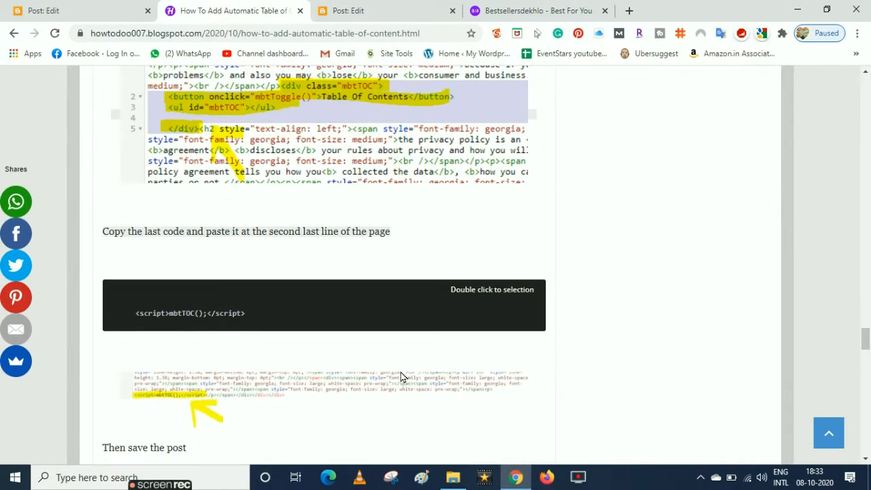
double_click(192, 313)
key(ctrl+c)
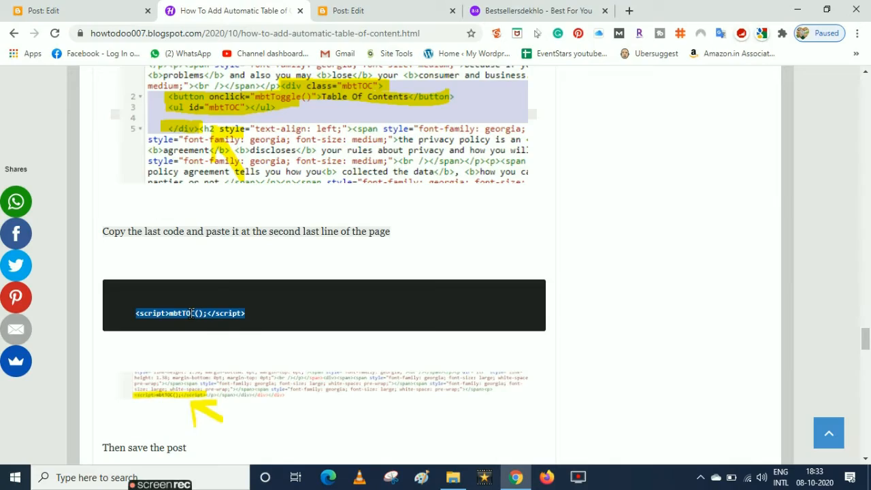
click(376, 7)
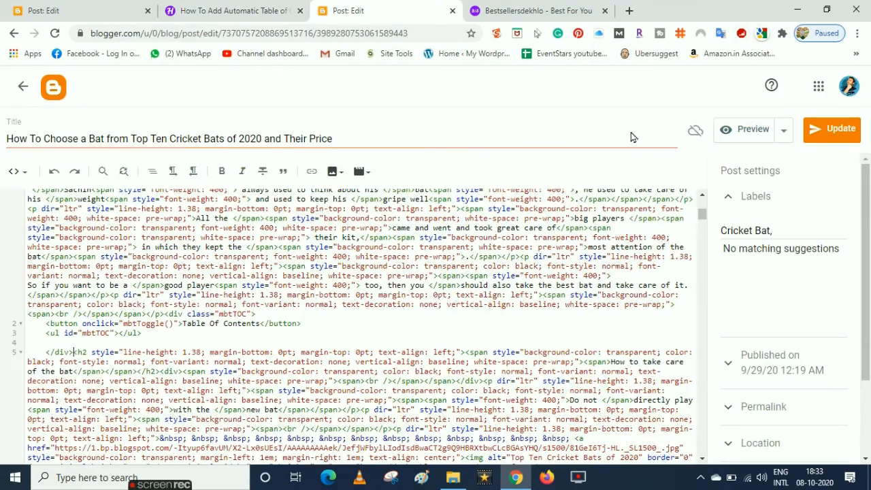
drag(702, 215, 699, 478)
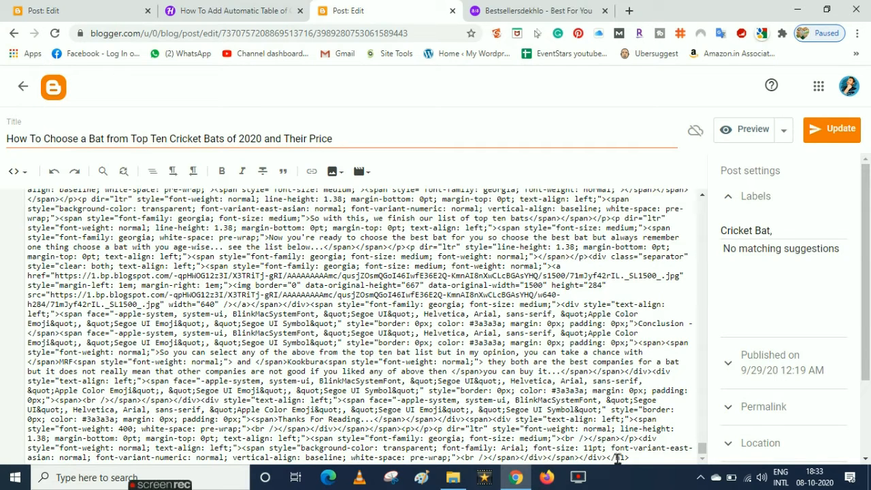
key(ctrl+v)
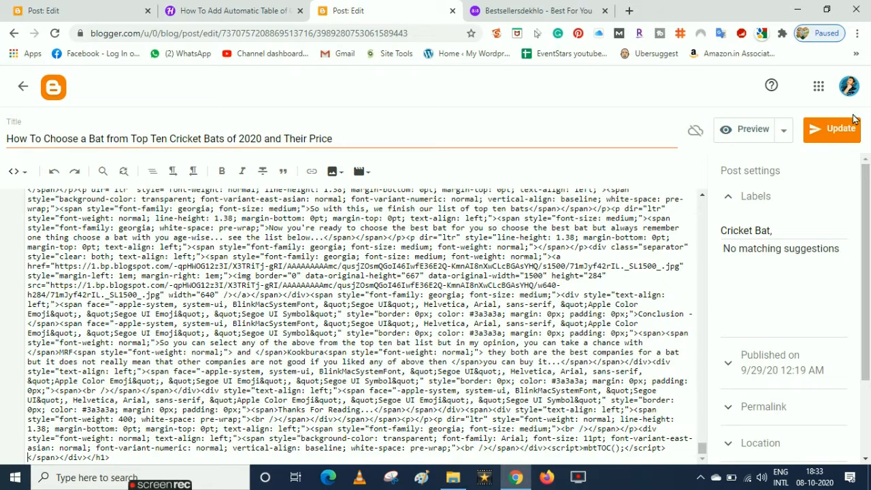
Update the published post and open its live page on the Bestsellersdekhlo blog.
click(836, 135)
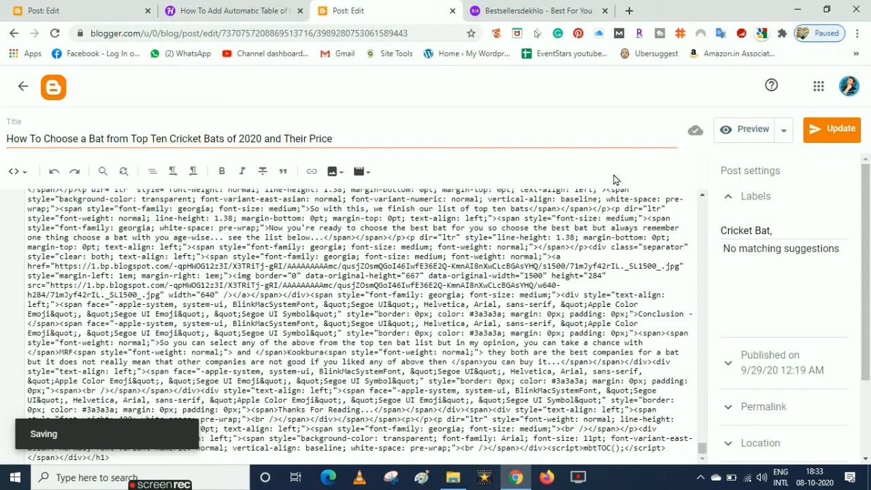
click(548, 11)
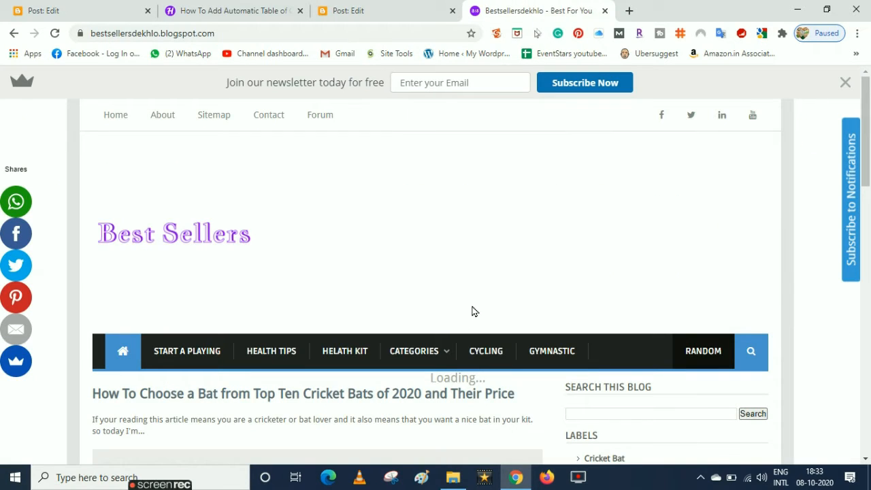
scroll(612, 231, down, 2)
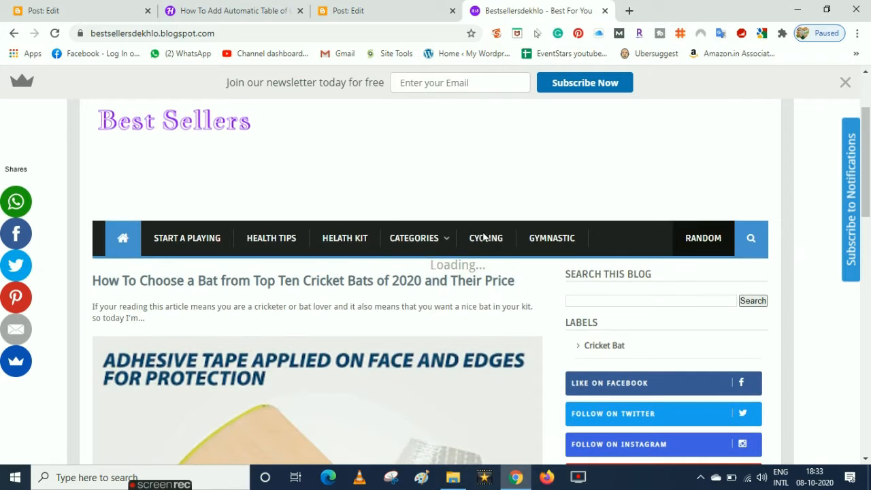
click(310, 289)
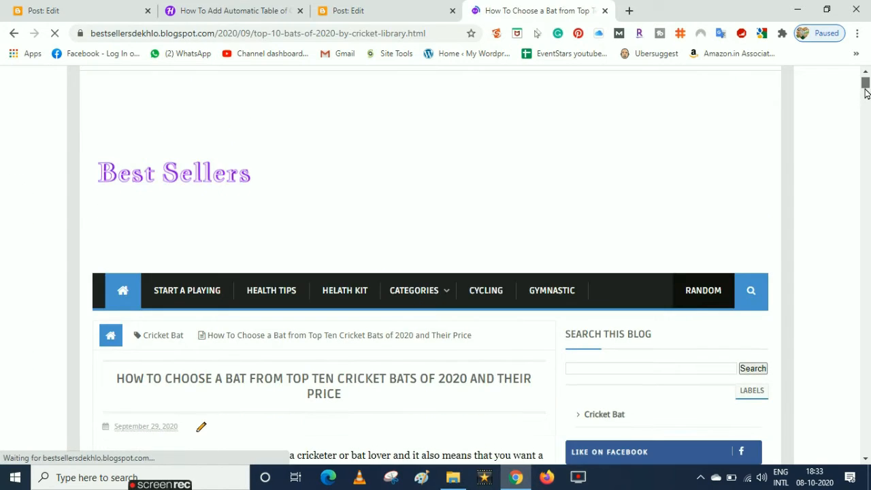
Find the table of contents in the live post, dismiss the newsletter bar, and test the "How to take care of the bat" entry.
drag(865, 92, 866, 108)
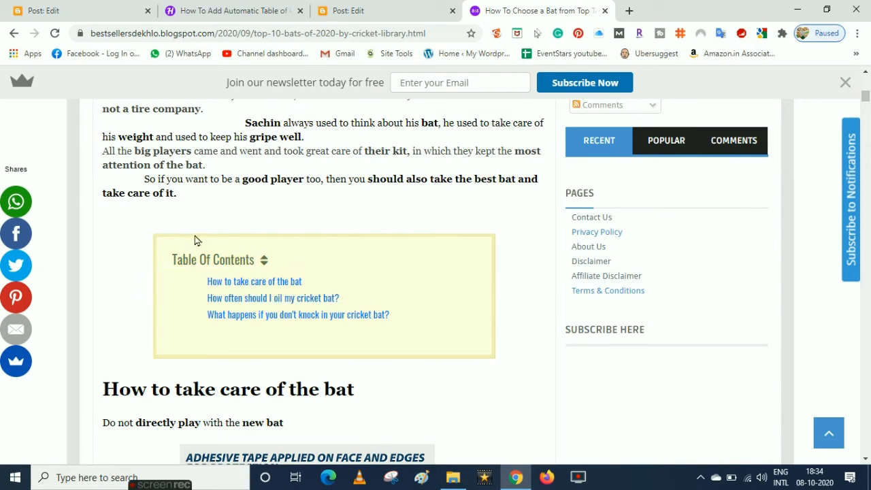
click(253, 281)
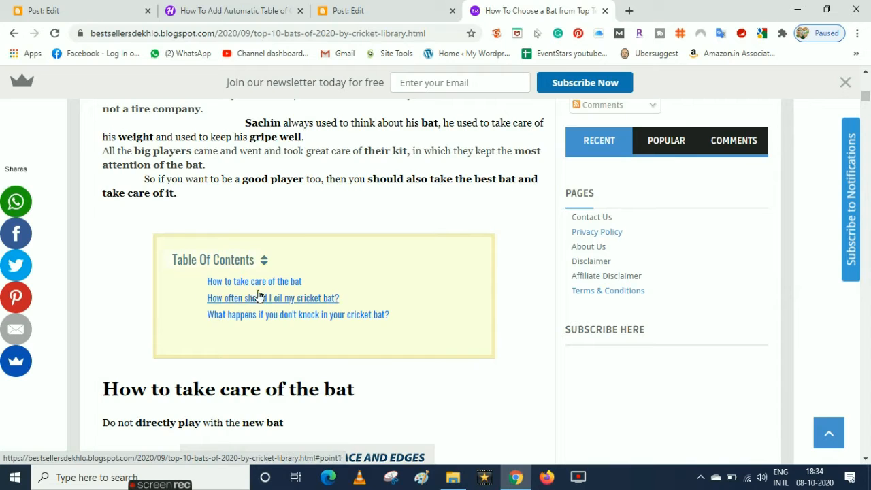
click(255, 297)
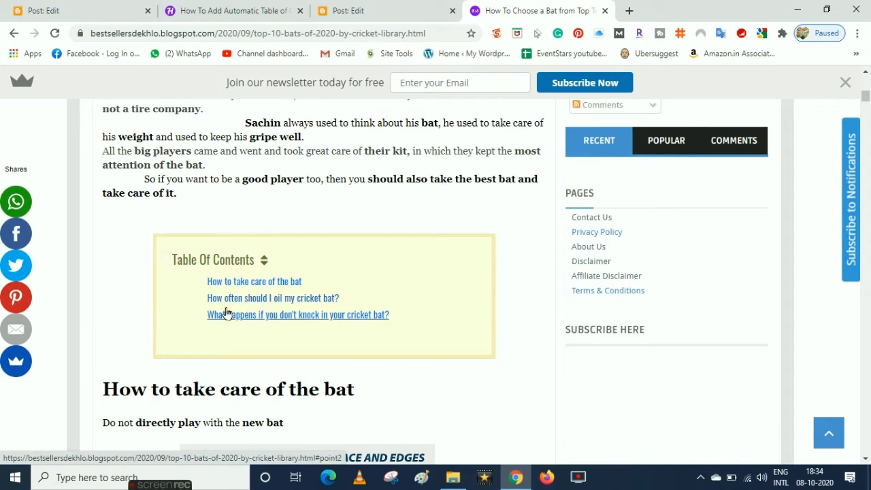
click(844, 86)
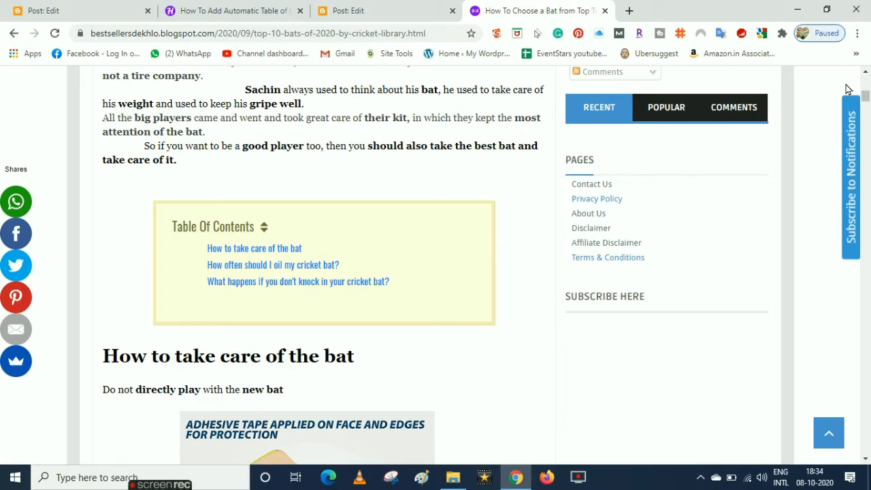
click(243, 249)
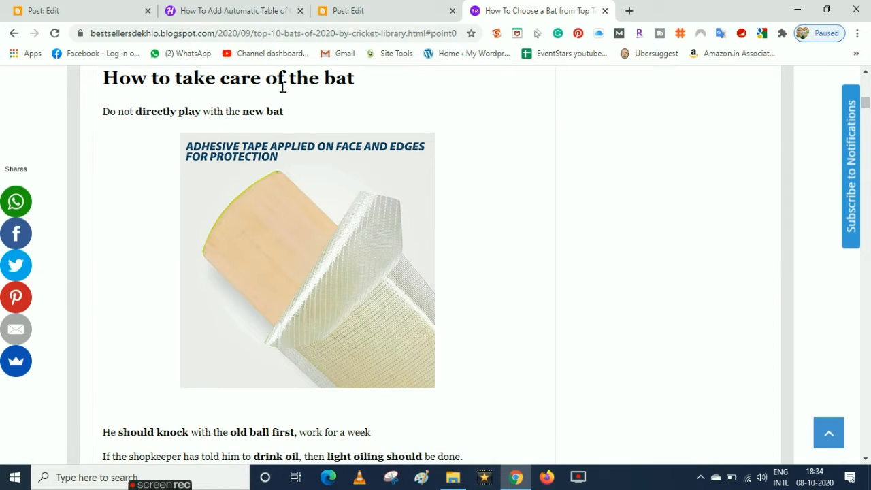
scroll(457, 199, up, 3)
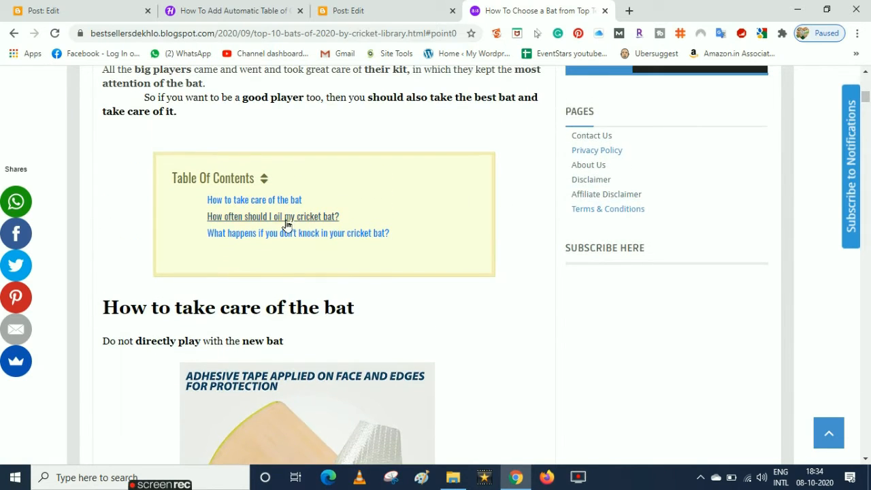
Test the contents entries "How often should I oil my cricket bat?" and "What happens if you don't knock in your cricket bat?", returning to the table each time.
click(286, 217)
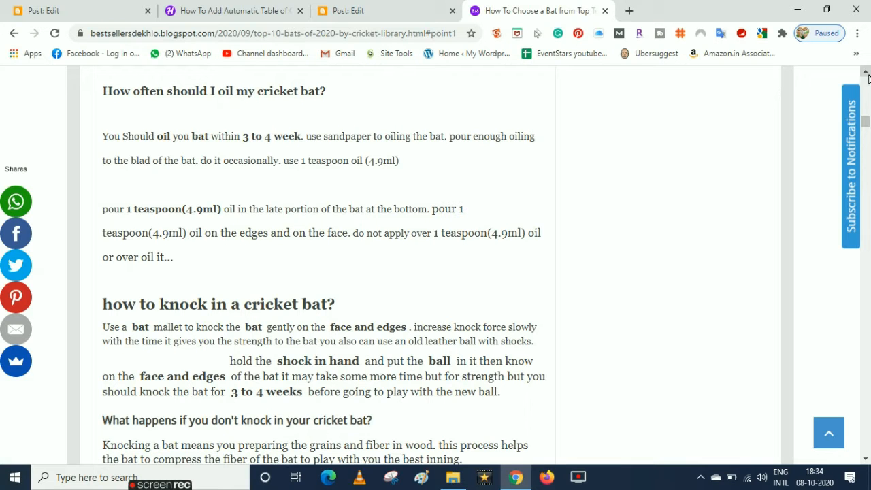
drag(865, 73, 866, 74)
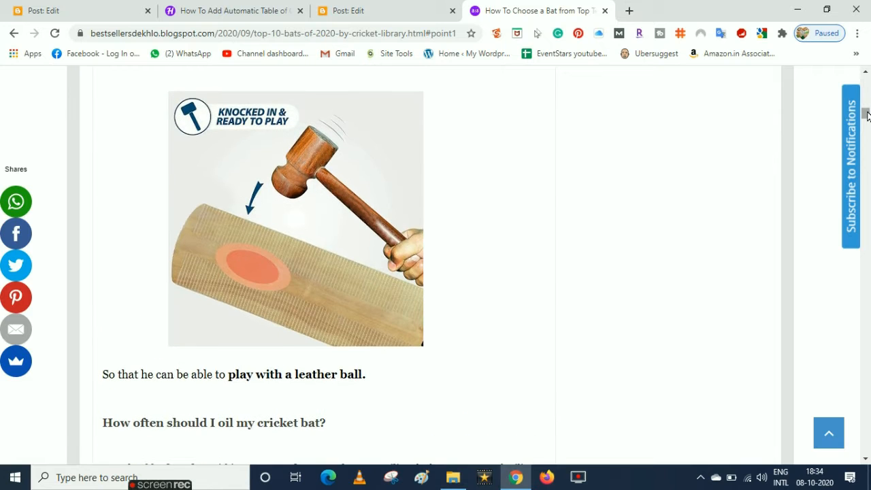
drag(866, 114, 866, 99)
click(304, 206)
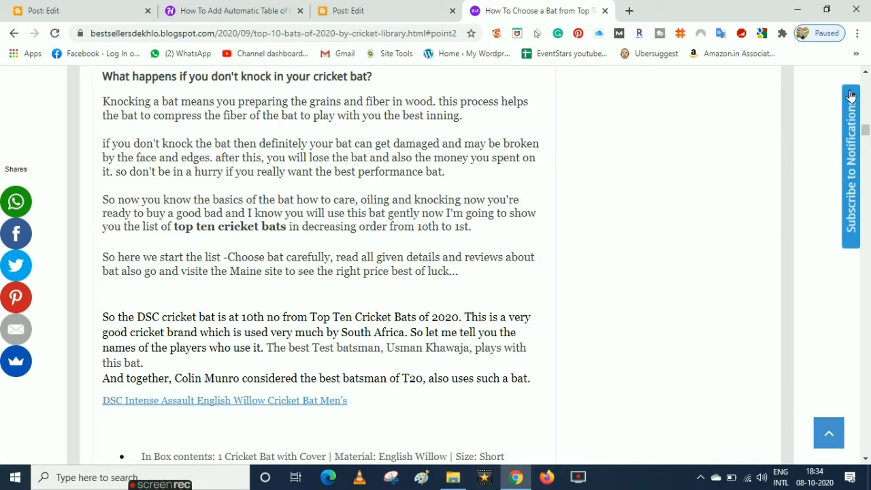
scroll(864, 82, up, 2)
drag(865, 127, 866, 101)
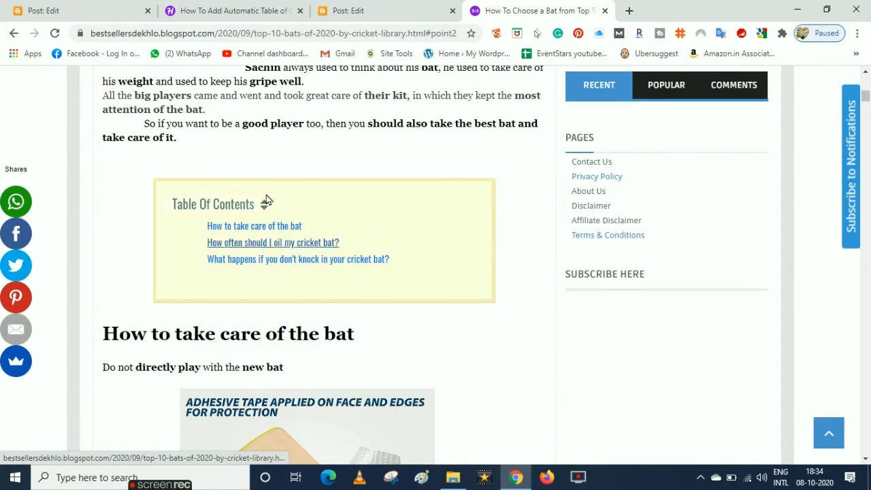
Return to the Blogger post editor and switch the post from HTML view to Compose view.
click(385, 7)
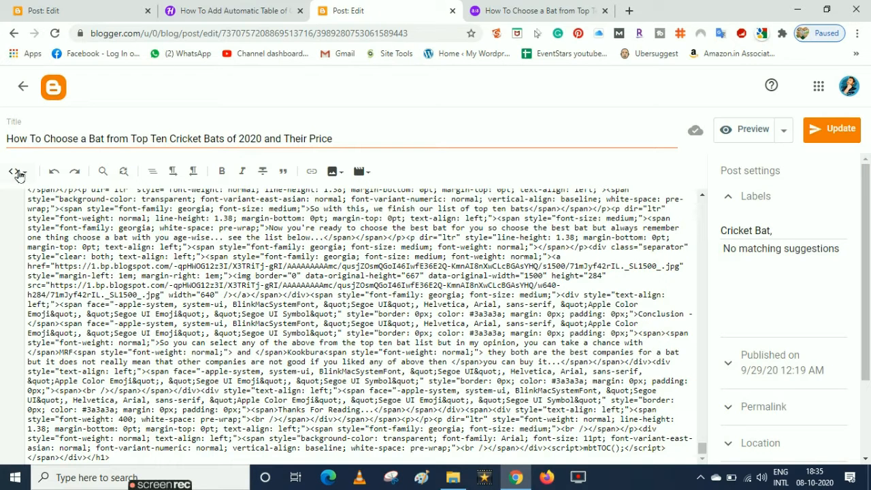
click(18, 171)
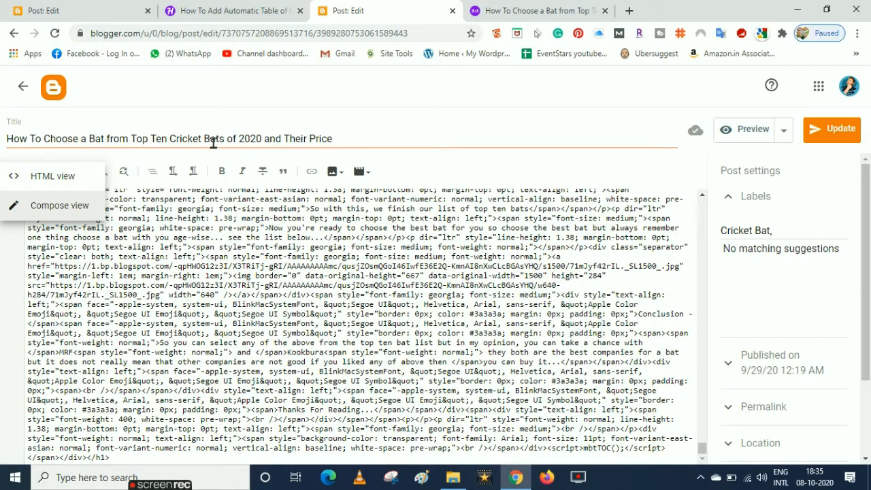
click(47, 211)
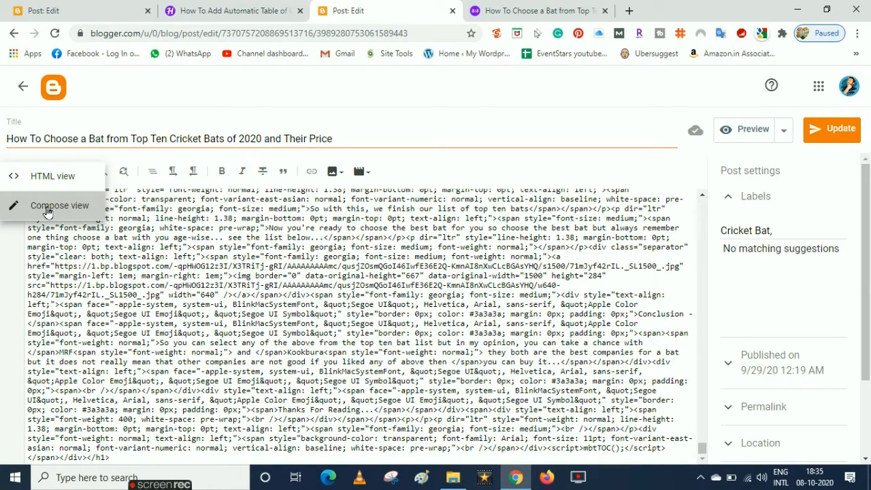
Review where the tutorial places the mbtTOC div code and the closing script line in the post's HTML.
click(211, 9)
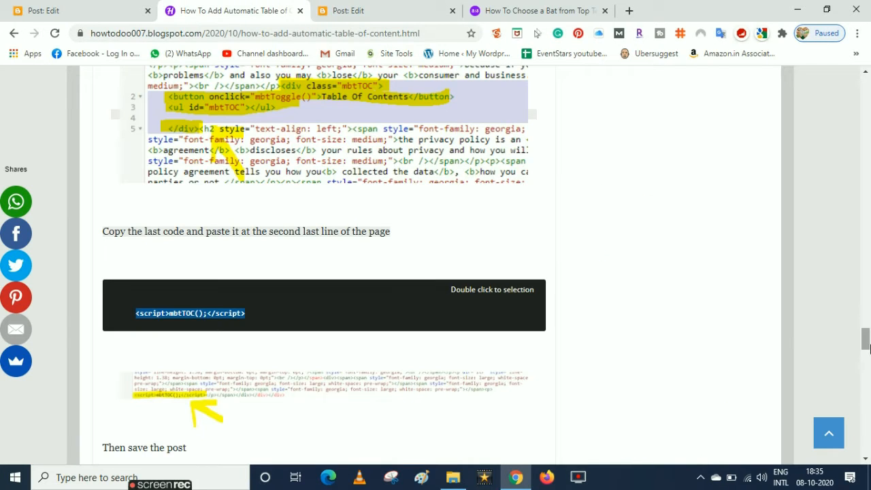
drag(866, 343, 866, 331)
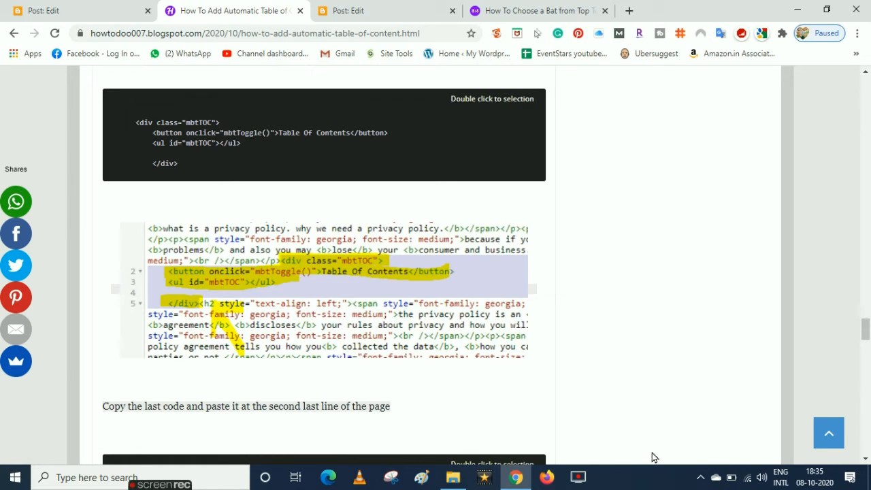
drag(865, 332, 867, 336)
scroll(867, 336, down, 1)
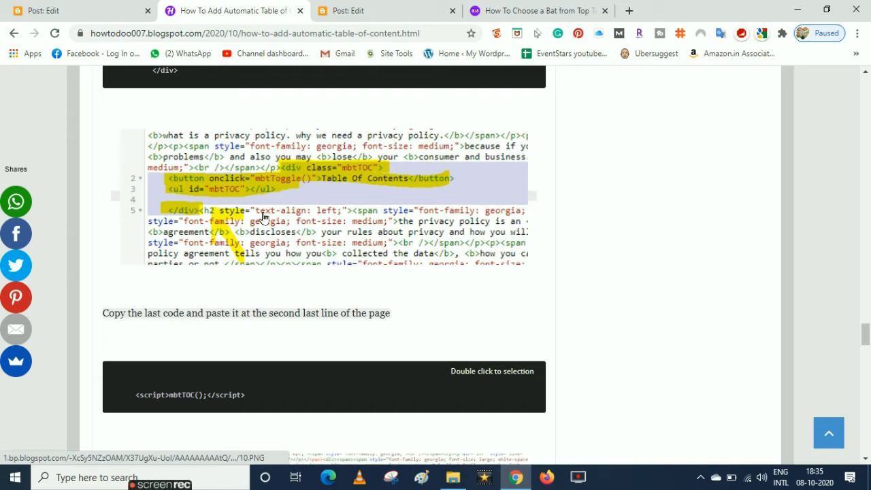
Exit the editor to the blog's posts list, glance at the tutorial's HTML view instructions, and reopen the post about choosing a bat for editing.
click(400, 8)
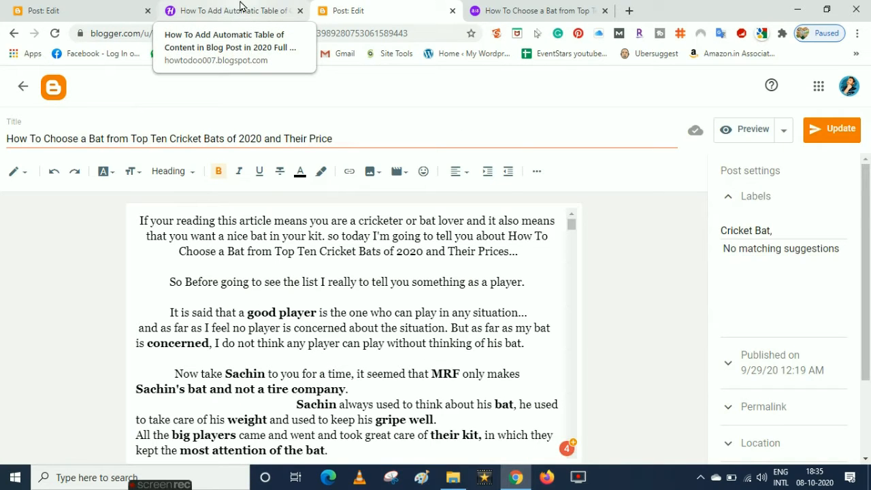
click(22, 89)
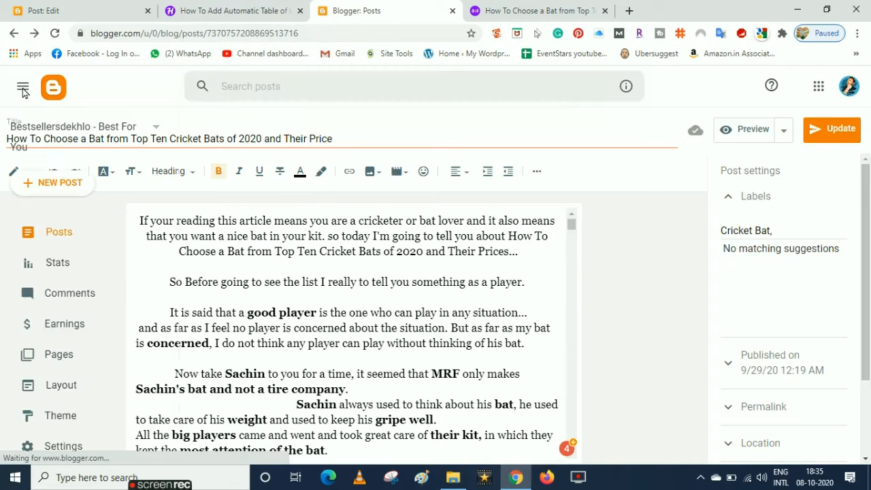
click(242, 12)
mouse_move(866, 328)
mouse_down()
mouse_move(866, 300)
mouse_move(867, 312)
mouse_up()
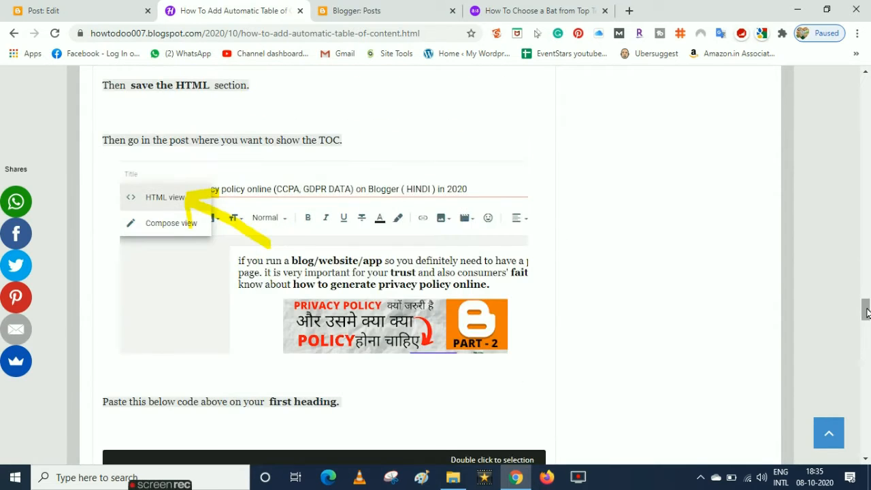
click(333, 8)
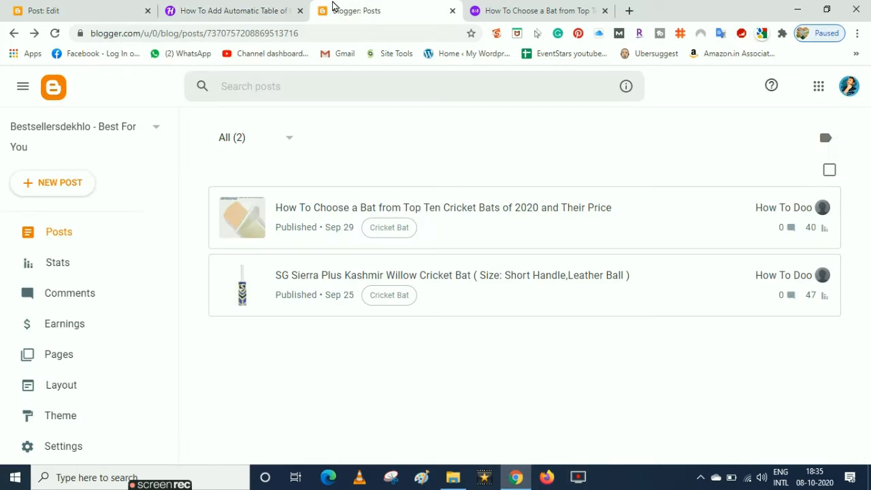
click(322, 218)
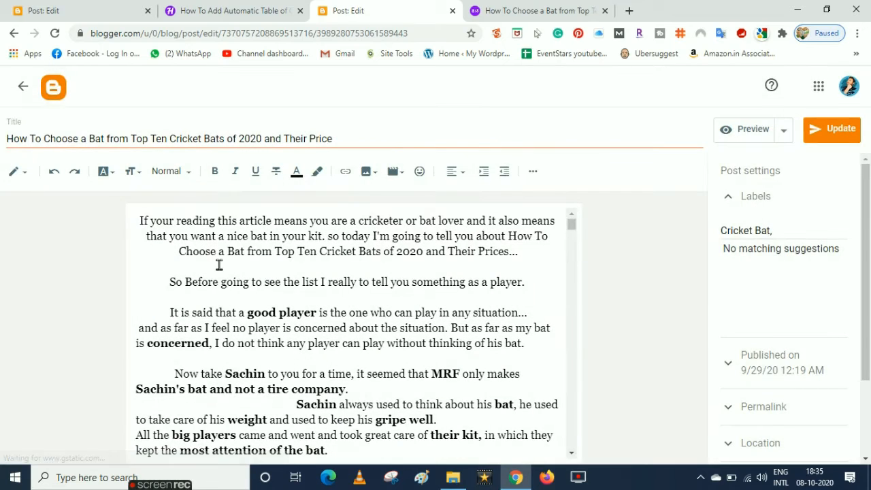
click(219, 264)
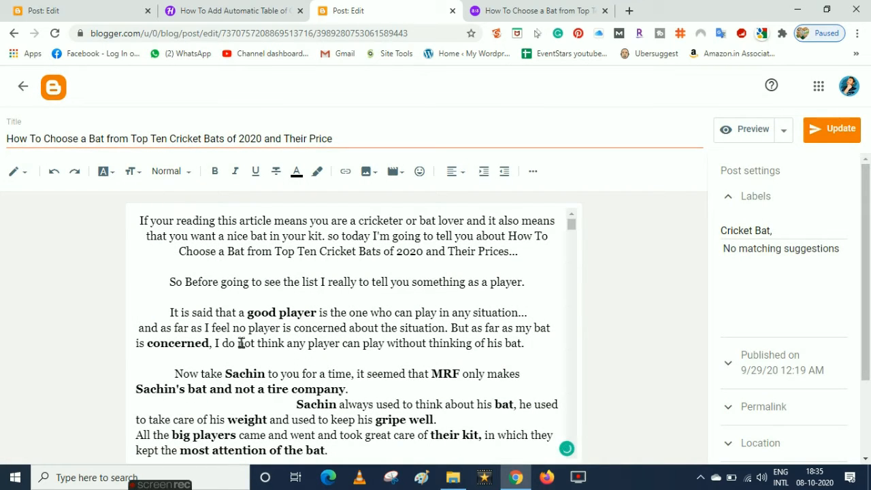
Compare with the live table of contents and format the post's line "Do not directly play with the new bat" as a Heading.
click(515, 8)
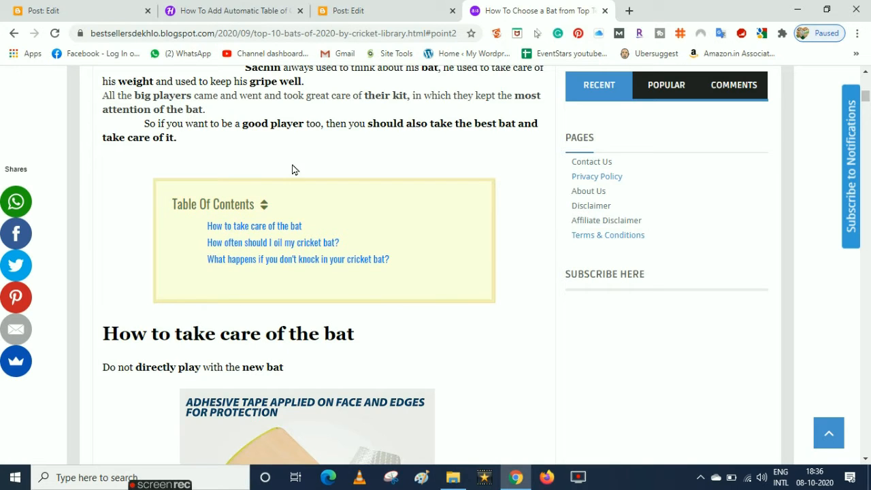
click(365, 10)
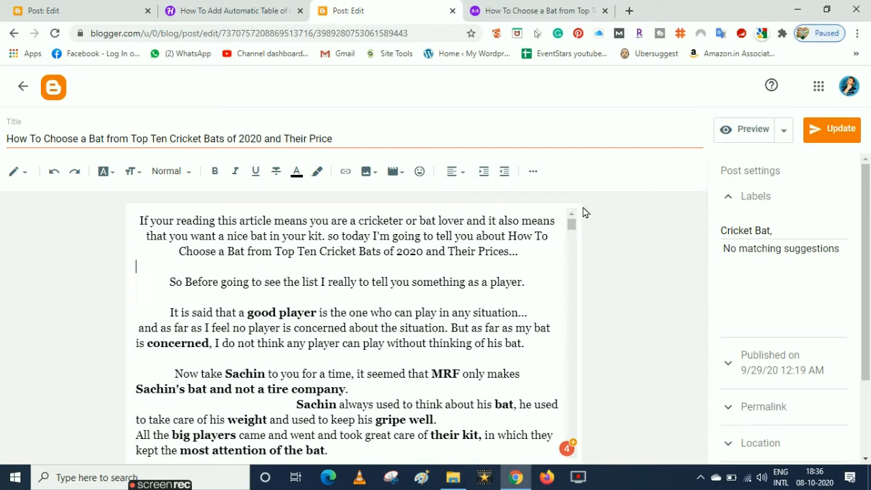
drag(572, 226, 571, 231)
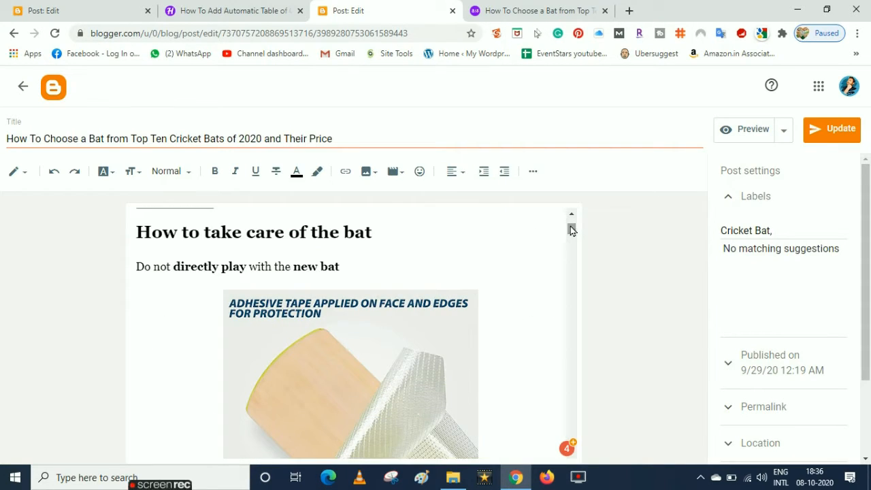
drag(342, 269, 138, 268)
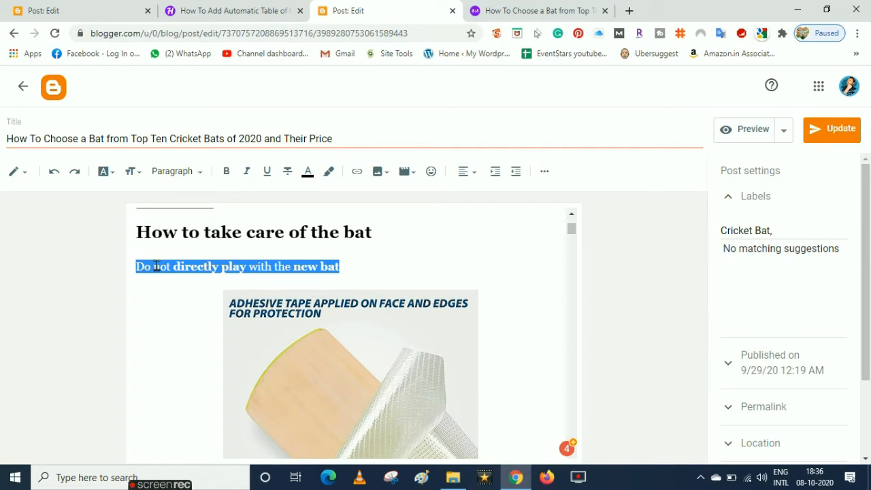
click(192, 174)
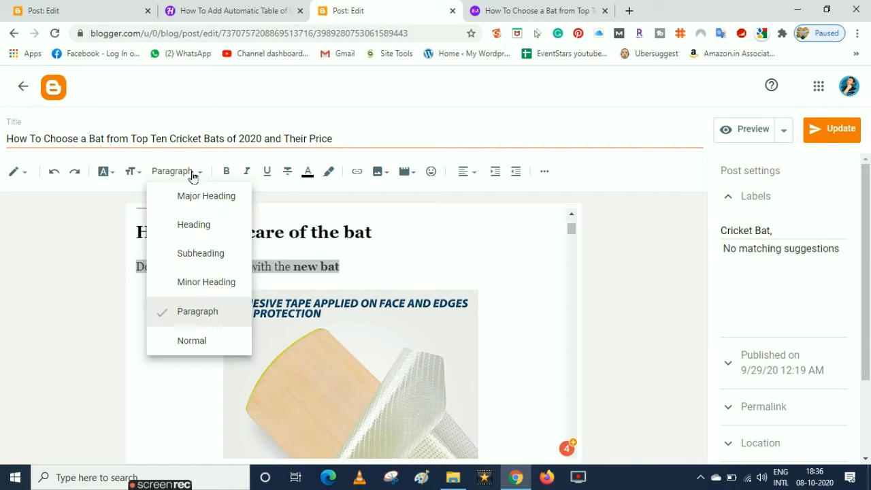
click(190, 229)
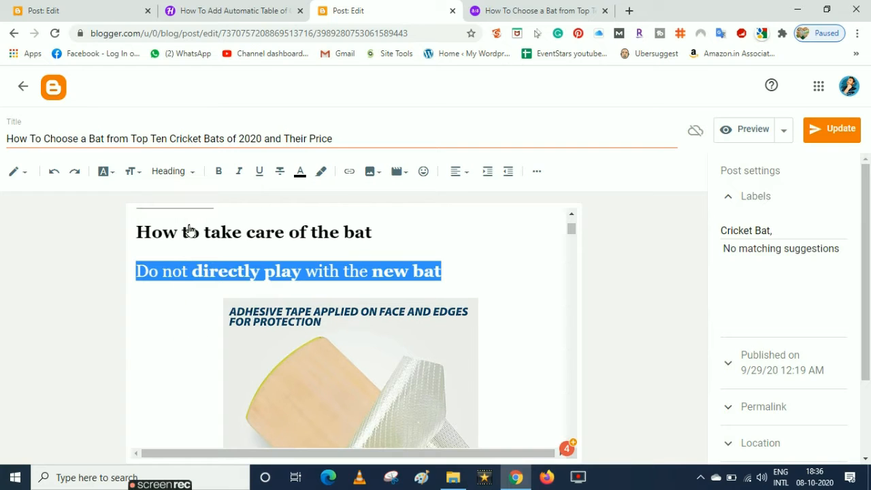
Update the post with the new heading and reload its live page to check the table of contents.
click(833, 130)
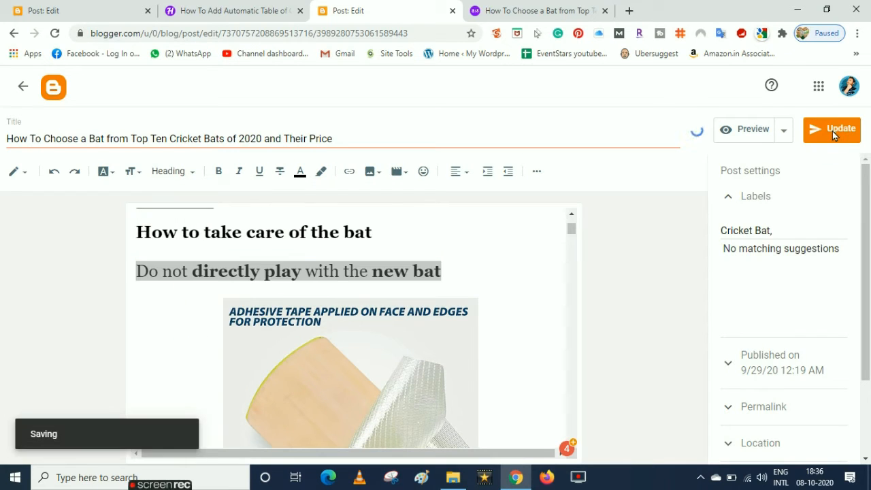
click(494, 8)
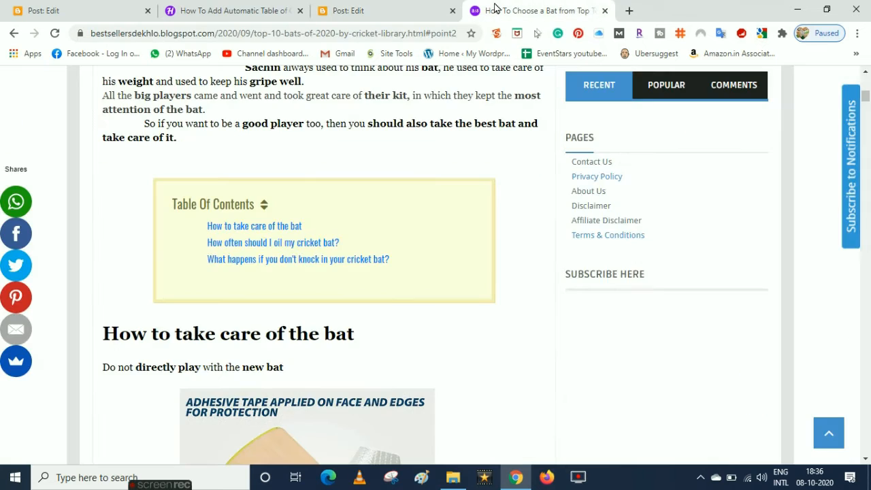
click(55, 34)
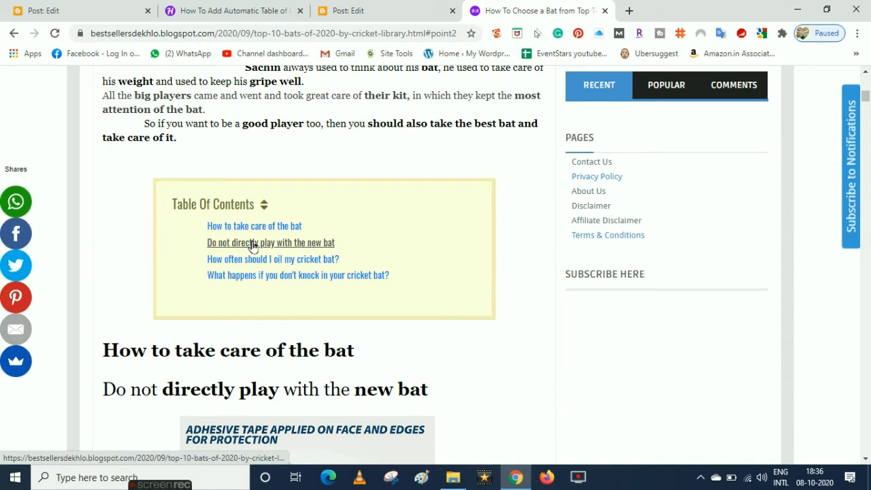
Set the line "Do not directly play with the new bat" back to Paragraph style and update the post.
click(370, 12)
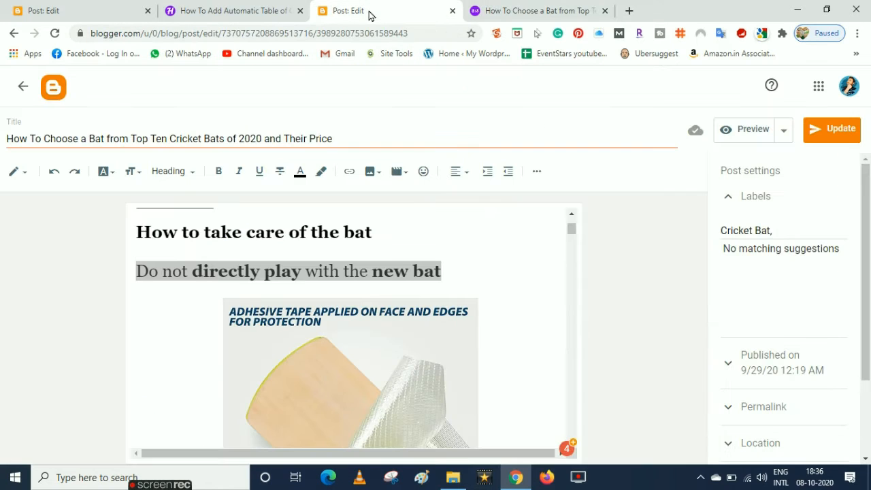
click(184, 176)
click(185, 315)
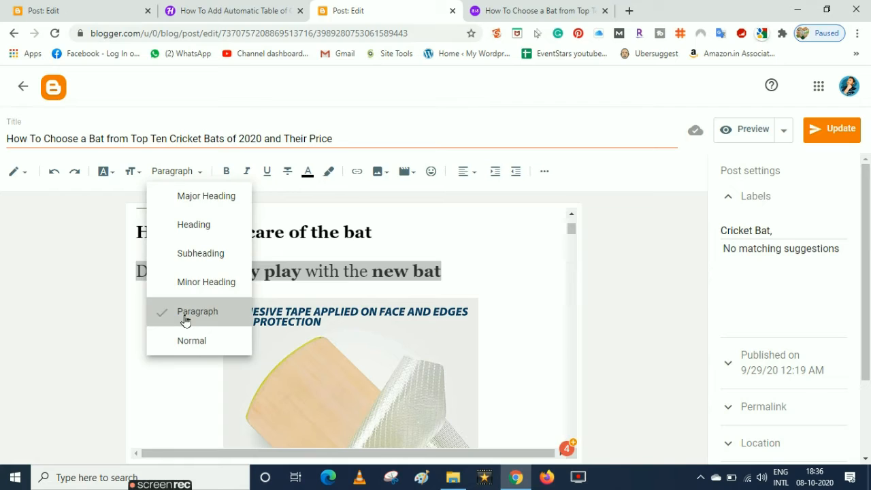
click(355, 264)
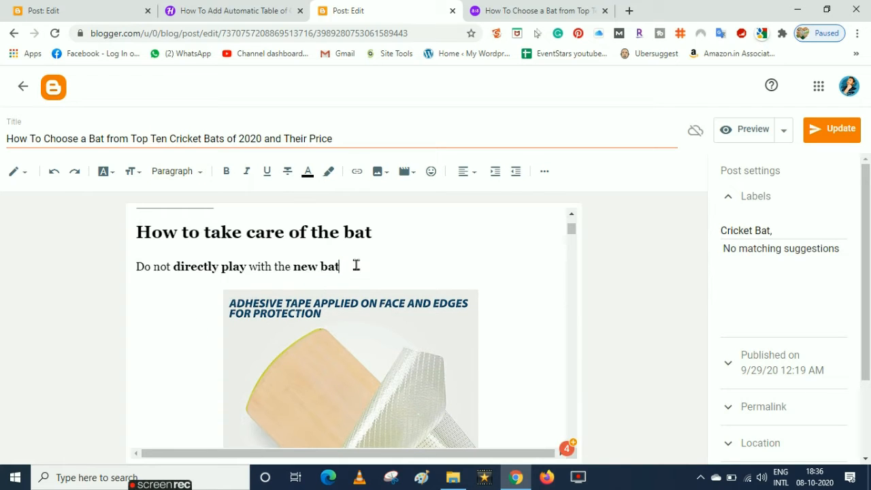
click(829, 136)
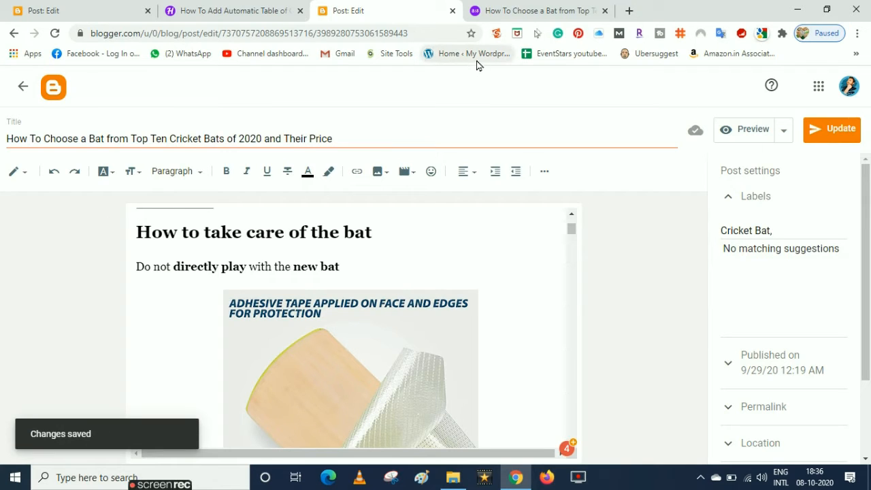
Look over the opening sections of the table of contents tutorial and the live post about choosing a bat.
click(227, 10)
drag(865, 316, 867, 88)
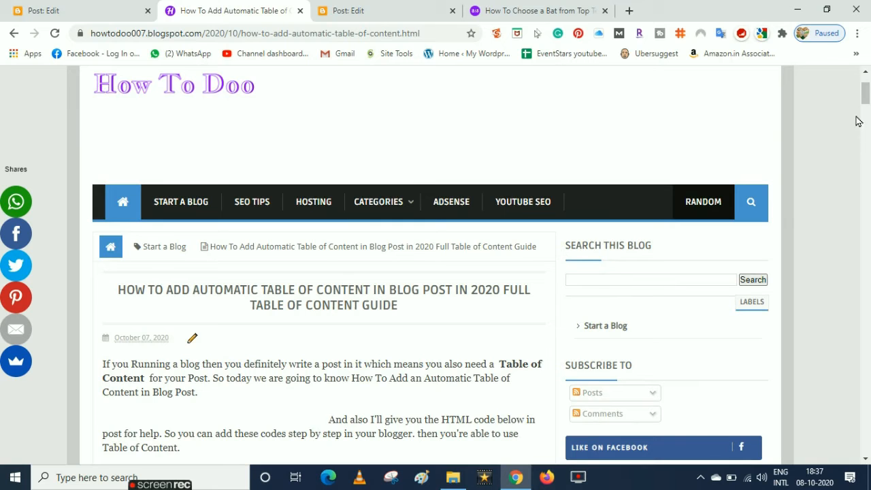
drag(866, 100, 867, 129)
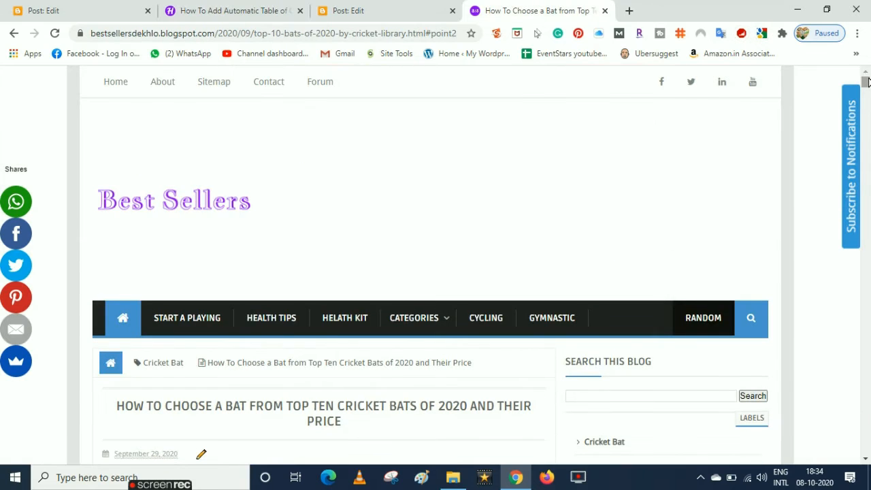
drag(865, 81, 865, 97)
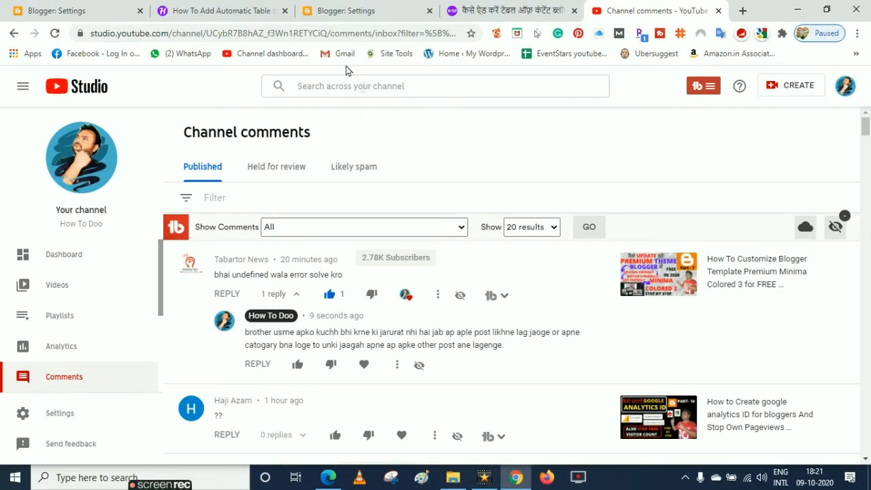
Examine the related posts at the end of the table of contents tutorial, and return to the channel comments in YouTube Studio.
click(218, 8)
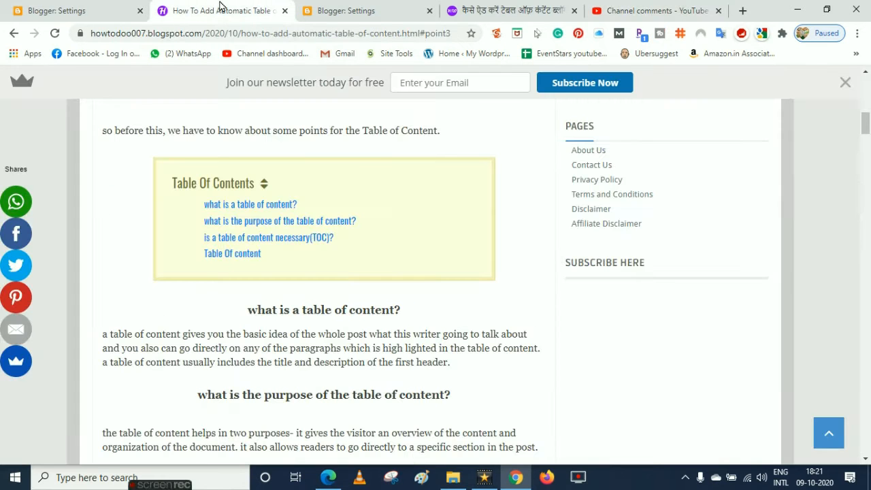
scroll(866, 163, down, 10)
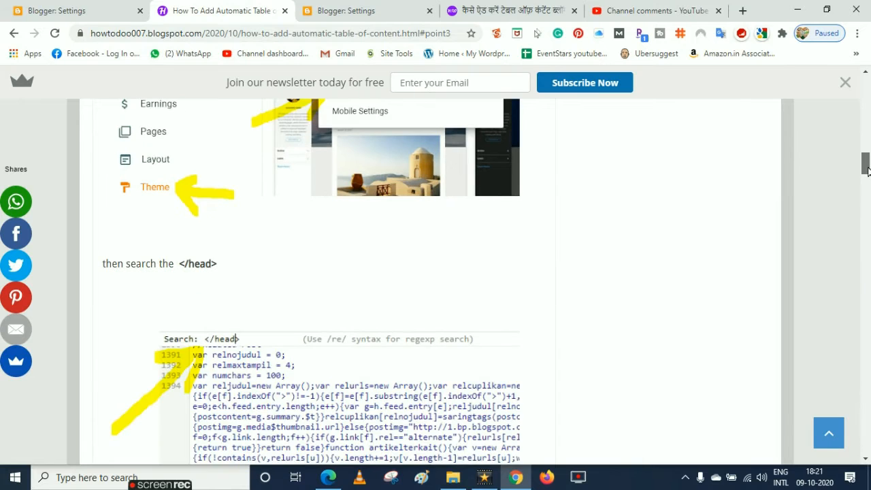
scroll(138, 332, down, 15)
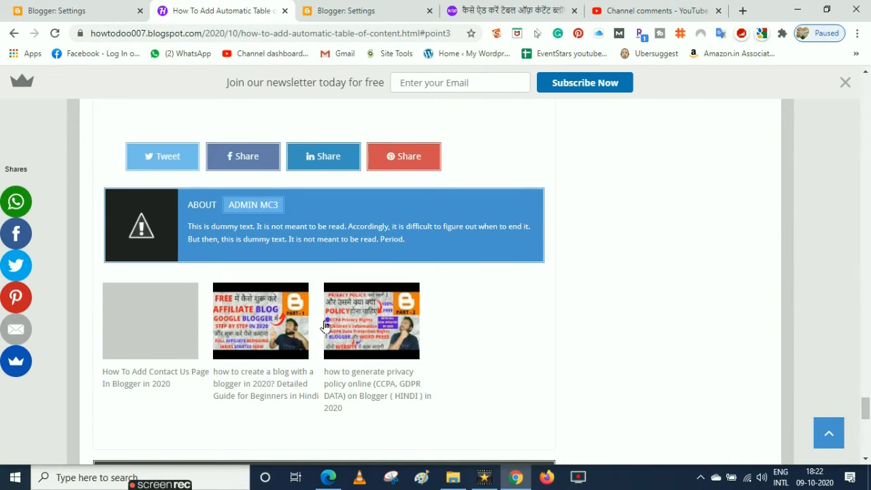
click(633, 7)
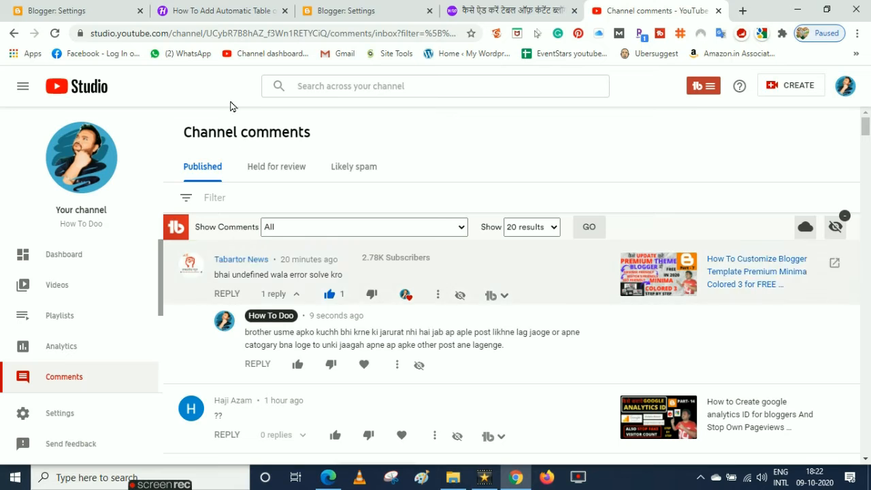
Compare the tutorial page's related posts section again with the YouTube Studio comment asking about the undefined error.
click(209, 8)
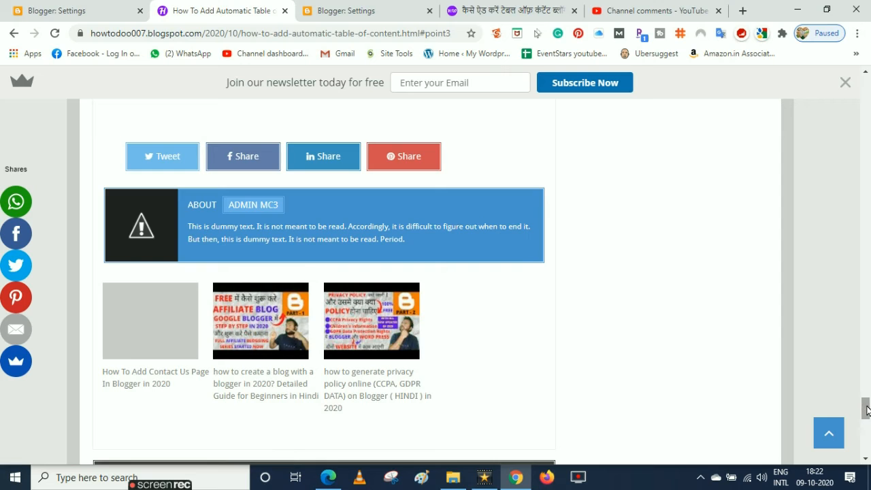
mouse_move(866, 408)
mouse_down()
mouse_move(866, 379)
mouse_move(867, 404)
mouse_up()
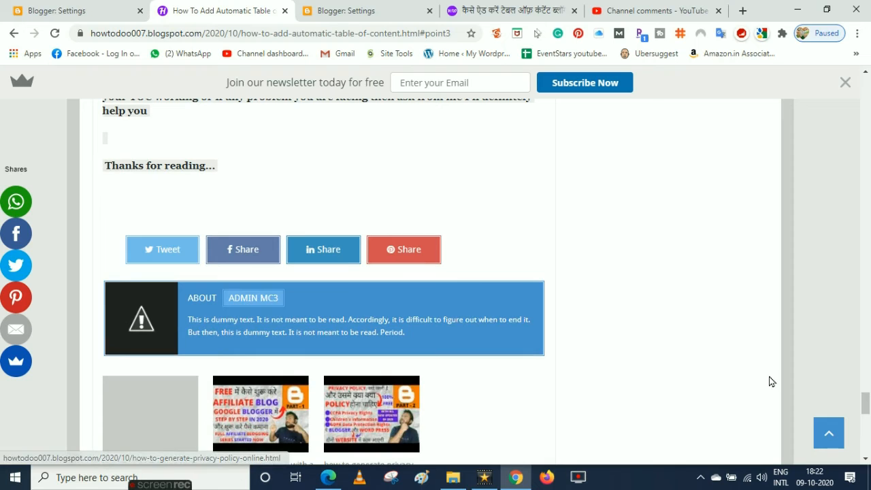
scroll(865, 402, down, 1)
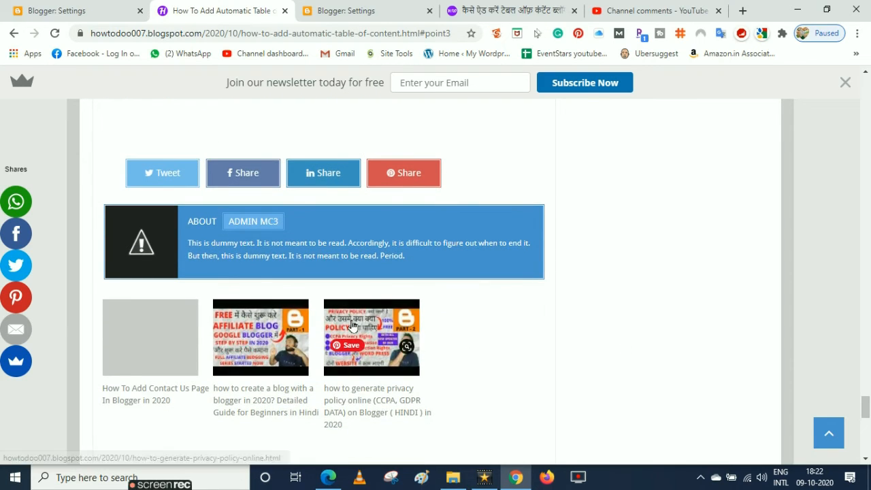
click(634, 8)
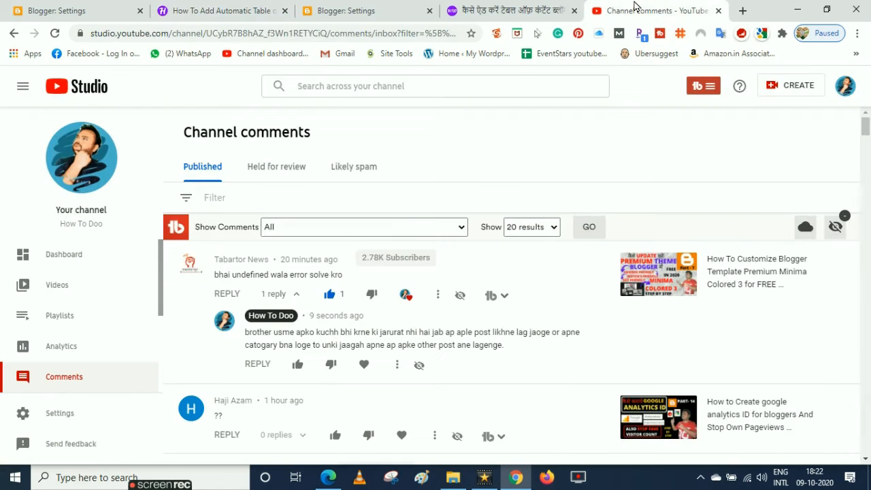